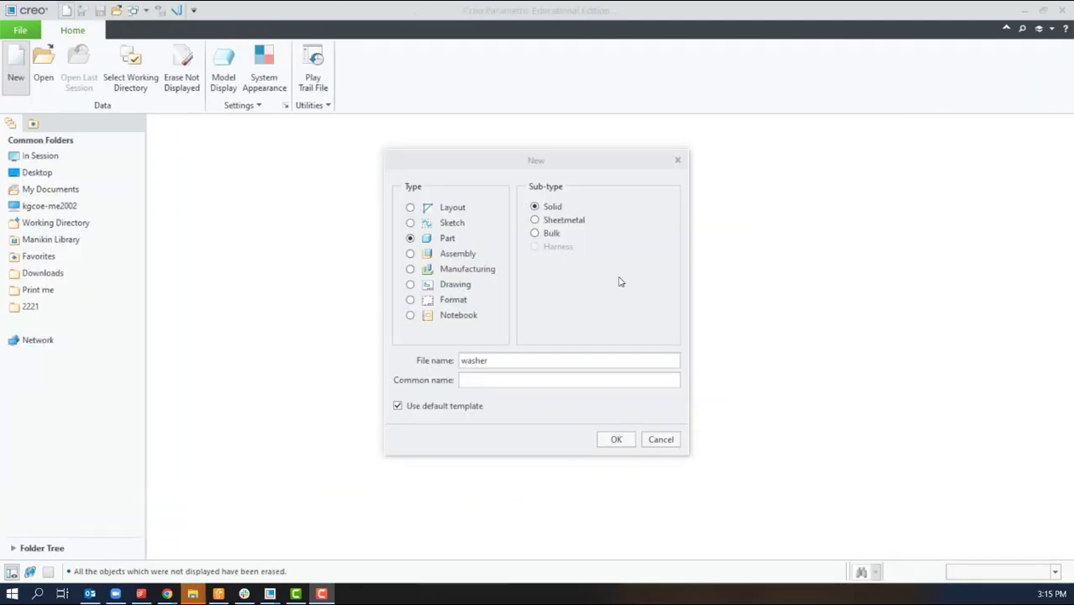
# Set the new part 'washer' to the Sheetmetal sub-type instead of Solid.
pyautogui.click(567, 223)
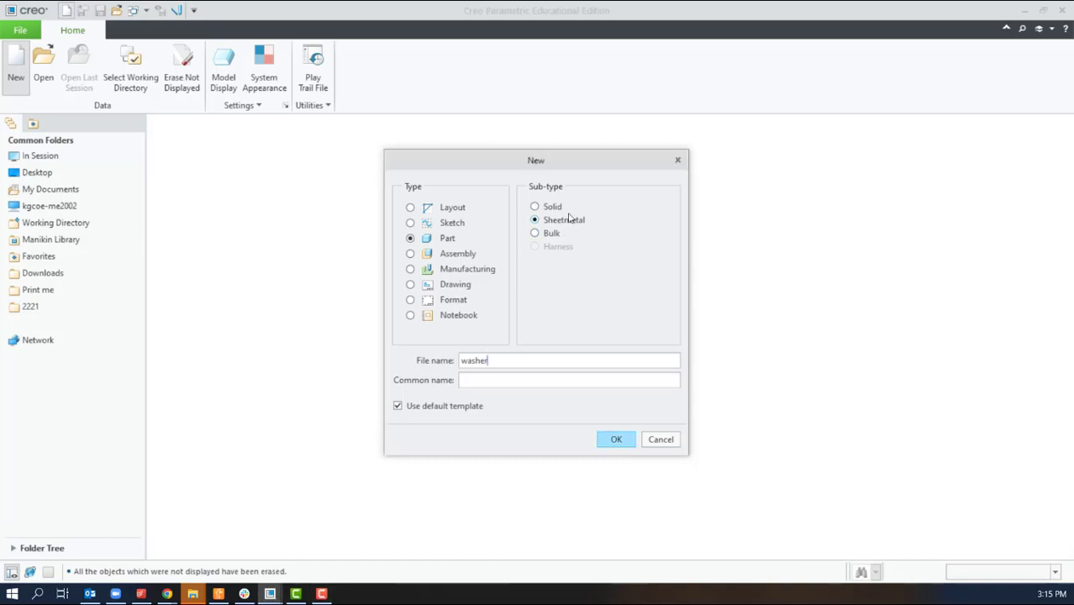
# Create the washer part, hide the CSYS display, and start a planar wall 0.50 thick.
pyautogui.click(616, 440)
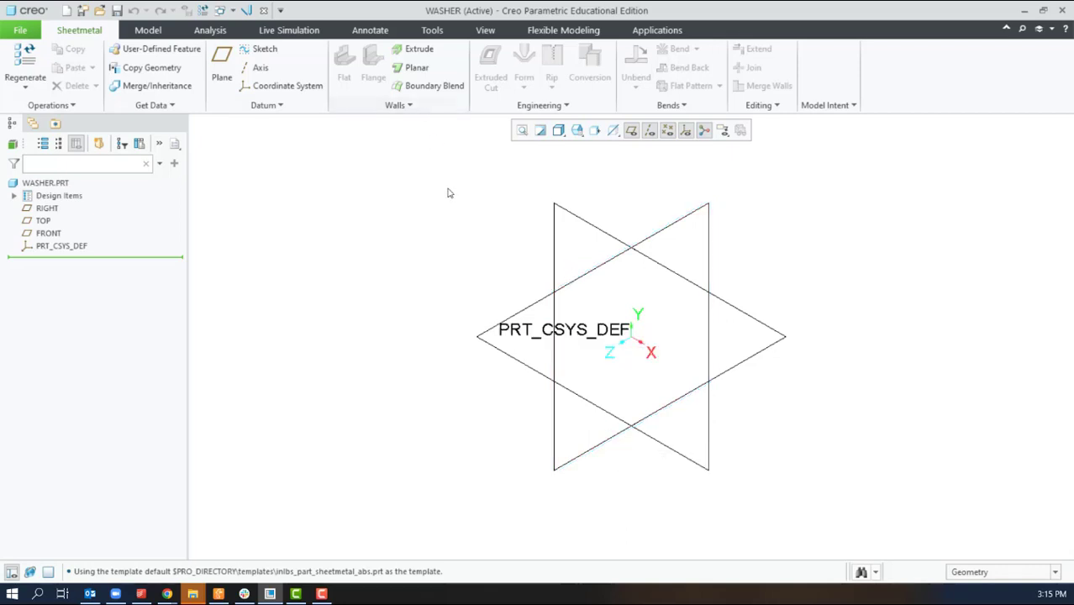
pyautogui.click(685, 130)
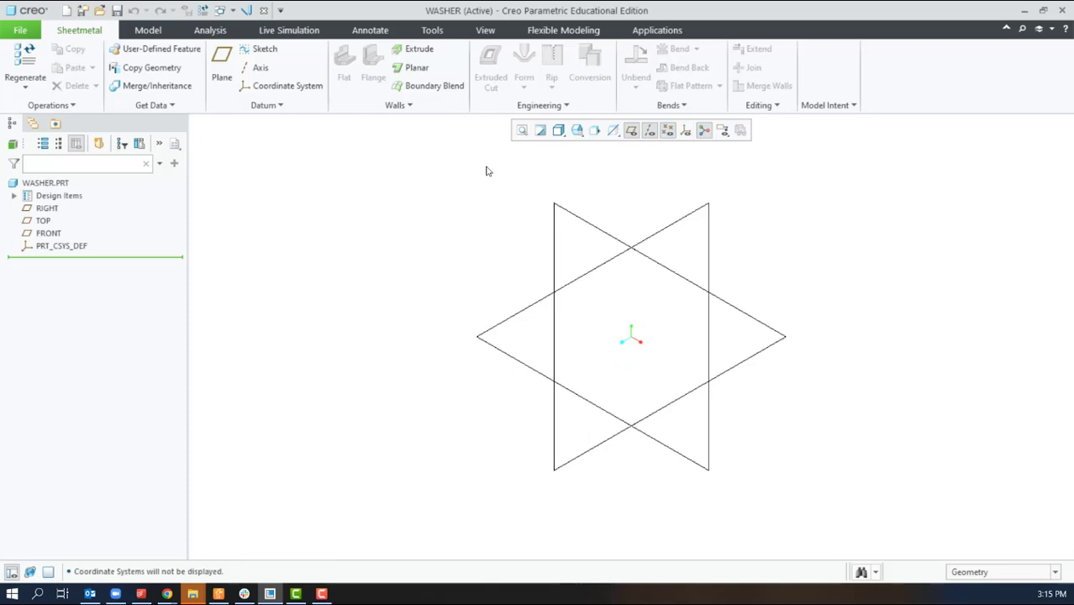
pyautogui.click(416, 68)
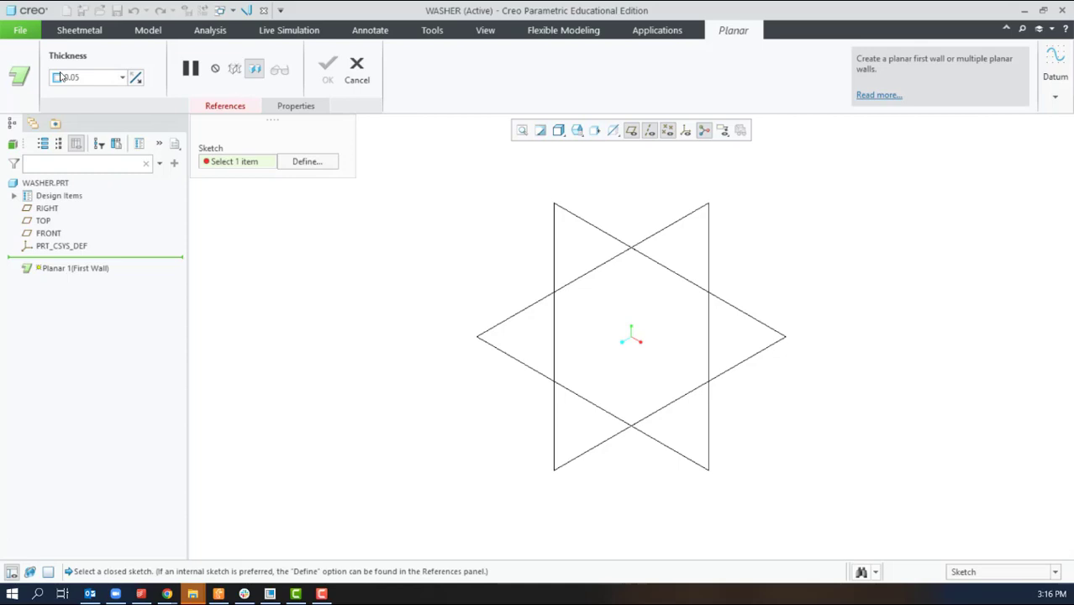
pyautogui.doubleClick(122, 77)
pyautogui.press('BackSpace')
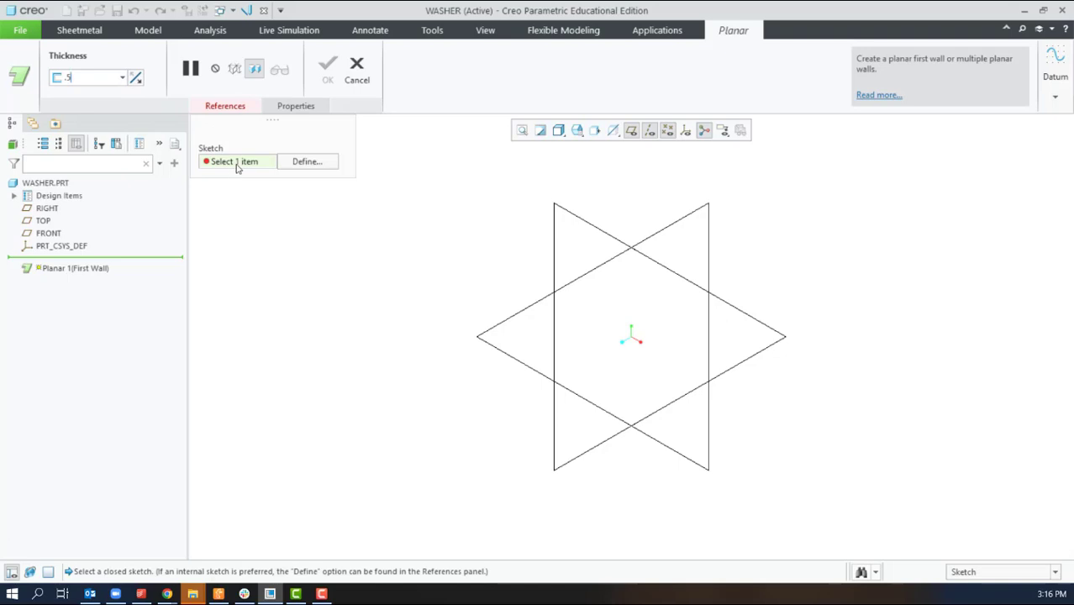
# On TOP, sketch a 2.00-diameter circle at the origin and finish Planar 1 as the first wall.
pyautogui.click(43, 220)
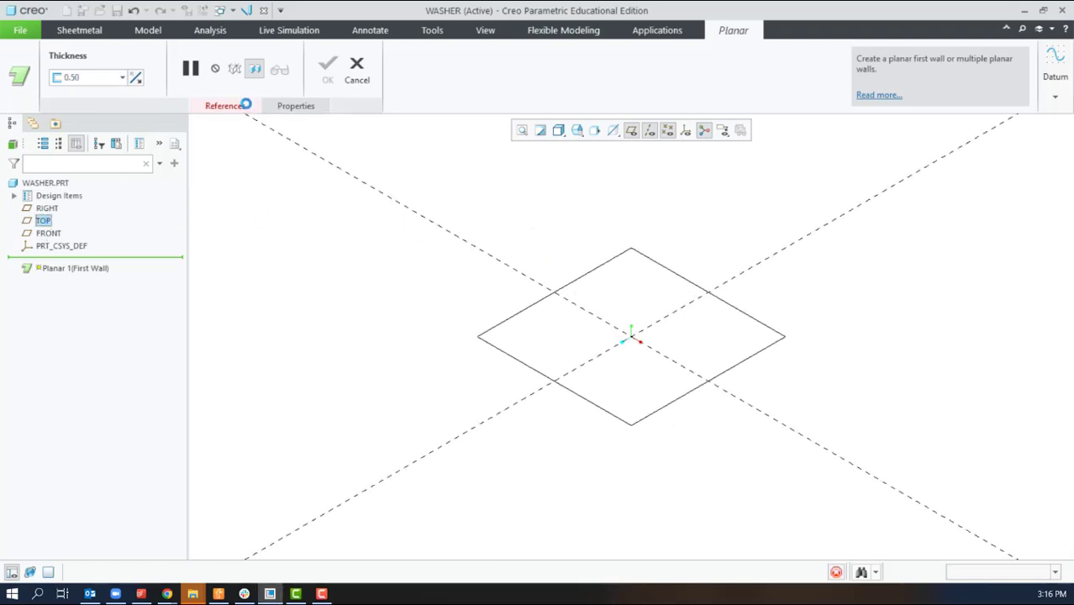
pyautogui.click(630, 337)
pyautogui.click(637, 380)
pyautogui.middleClick(804, 375)
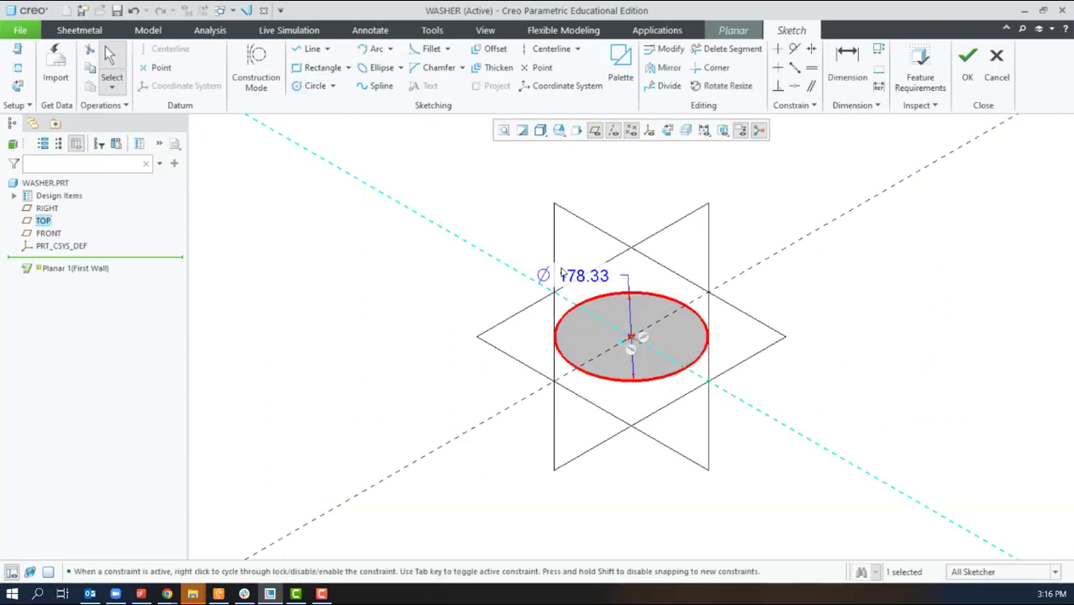
pyautogui.doubleClick(579, 277)
pyautogui.write('2')
pyautogui.press('Return')
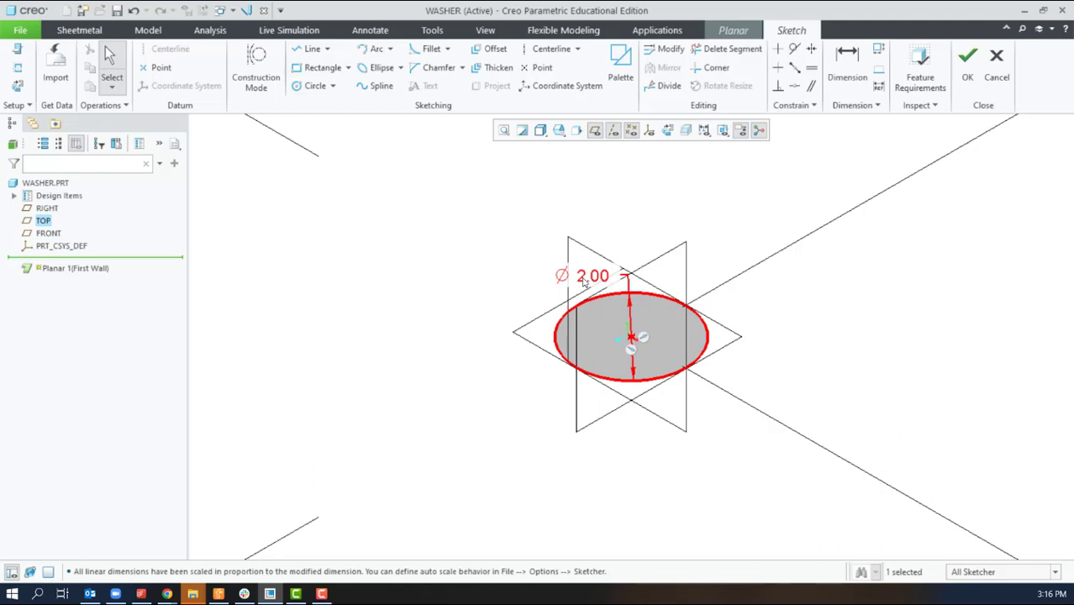
pyautogui.click(965, 76)
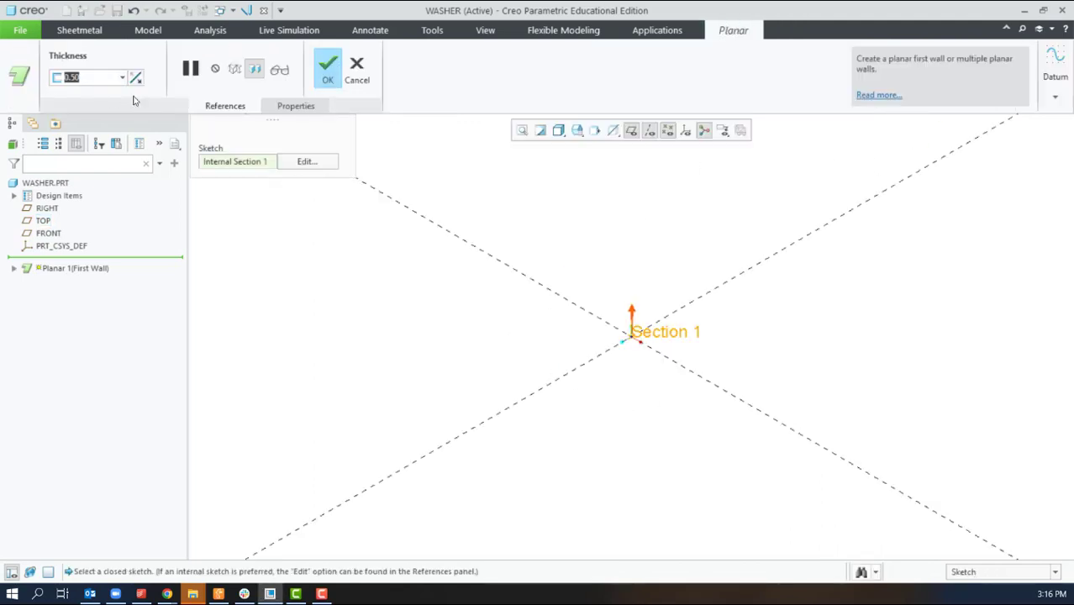
pyautogui.click(327, 69)
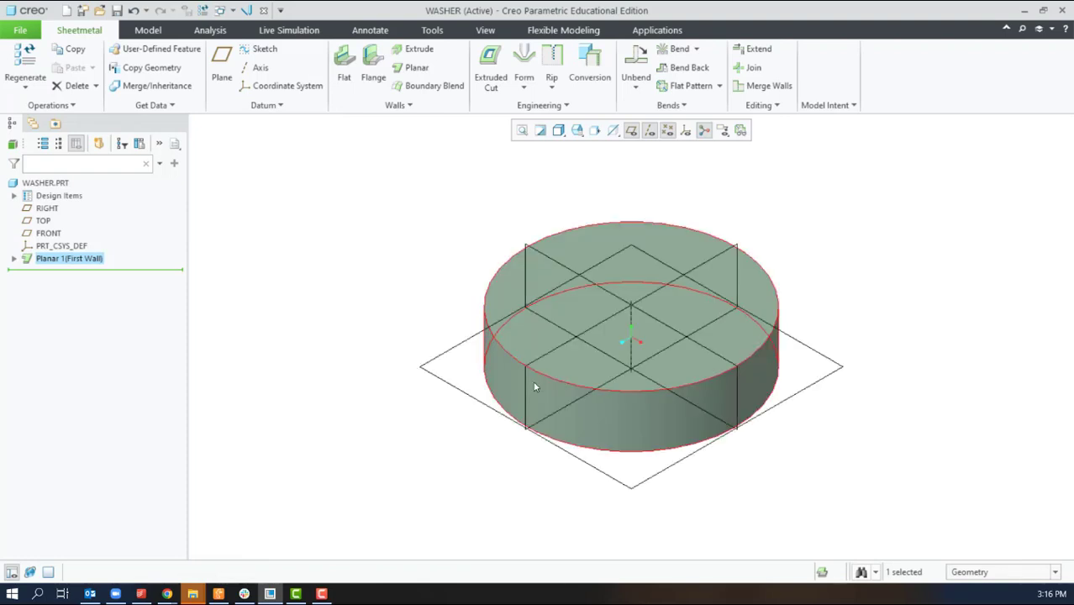
pyautogui.click(374, 367)
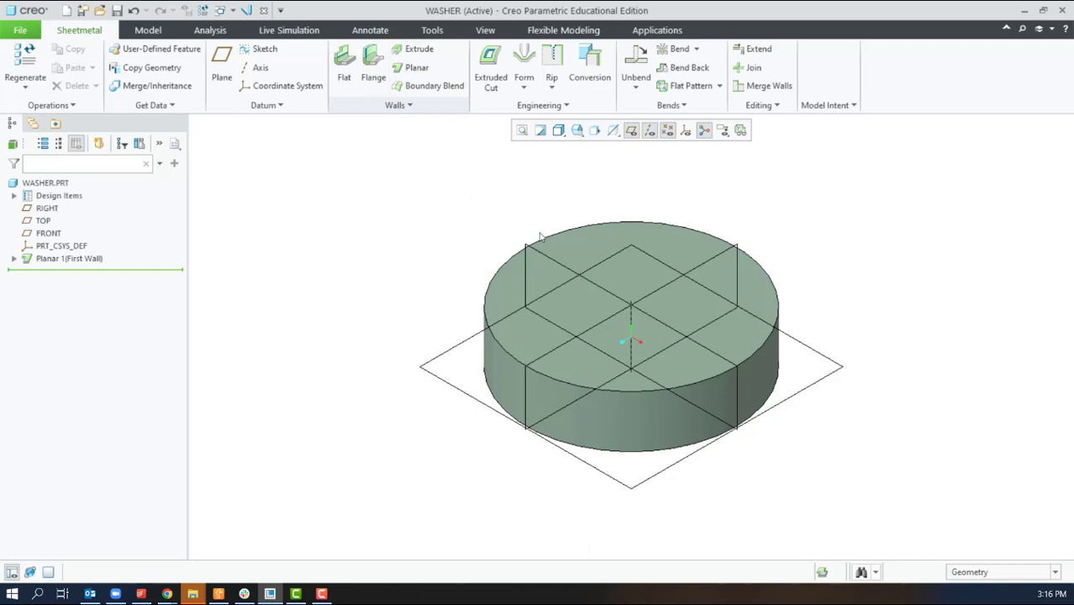
# Start an extruded cut on the disc's top face and sketch a circle at the origin.
pyautogui.click(496, 72)
pyautogui.click(654, 270)
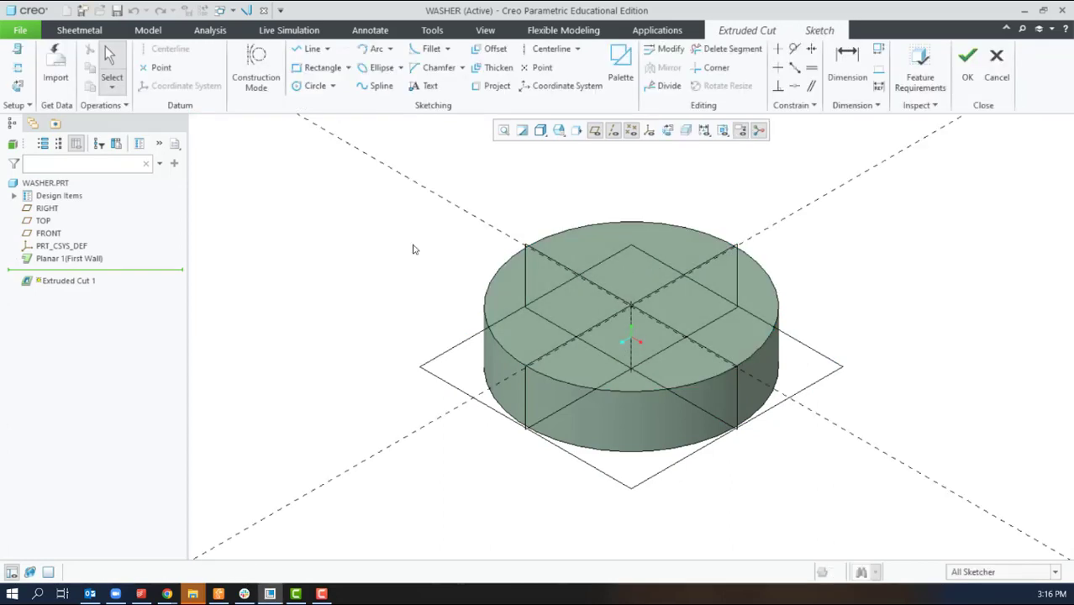
pyautogui.click(313, 86)
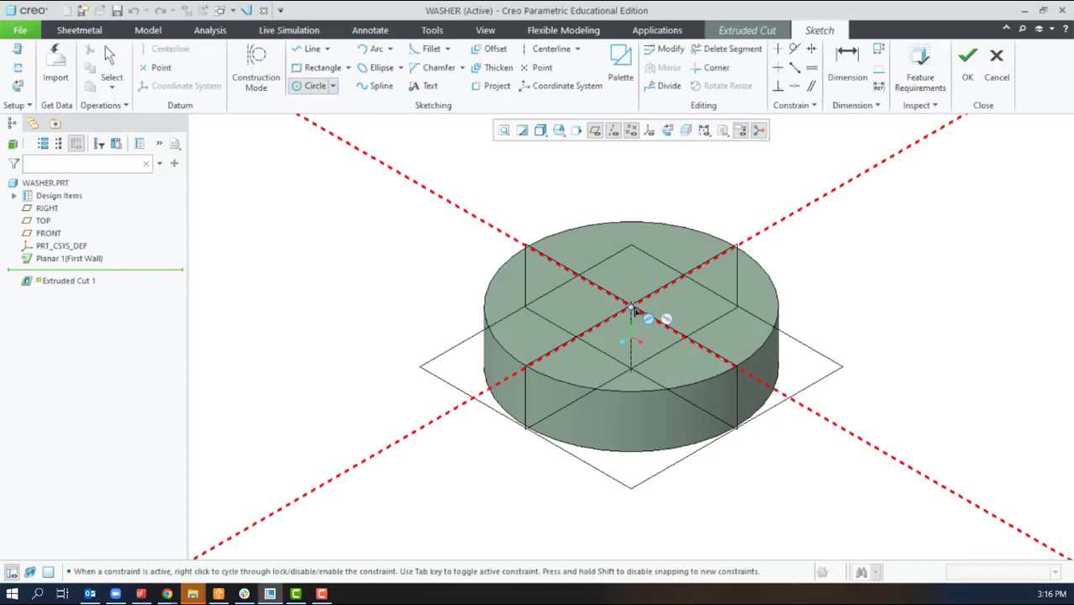
pyautogui.click(631, 306)
pyautogui.click(643, 331)
pyautogui.middleClick(802, 324)
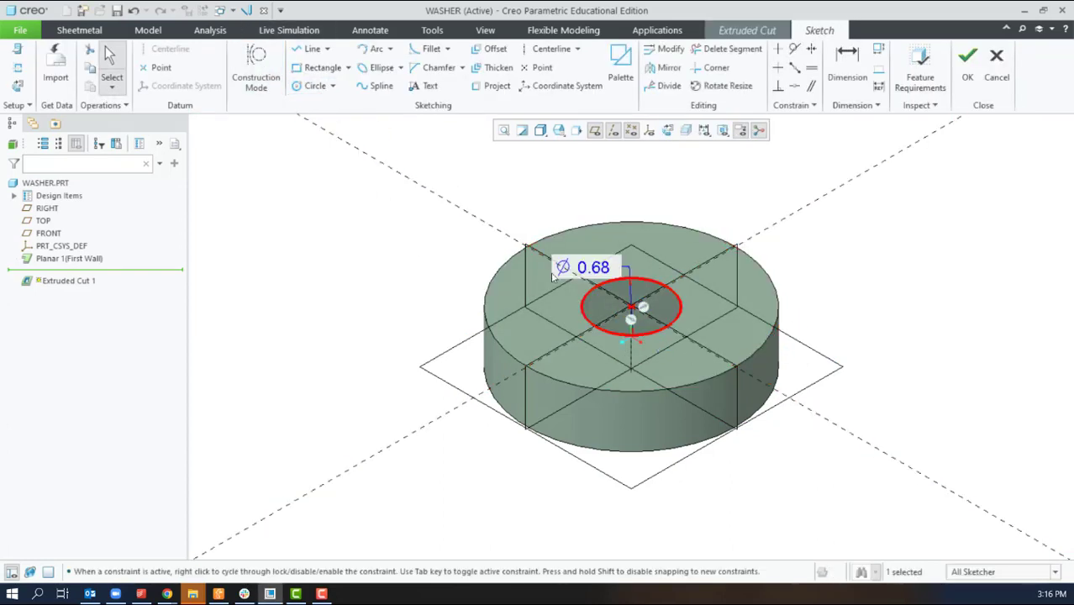
# Set the hole diameter to 1.00 and complete the cut through the disc.
pyautogui.doubleClick(595, 276)
pyautogui.write('1')
pyautogui.press('Return')
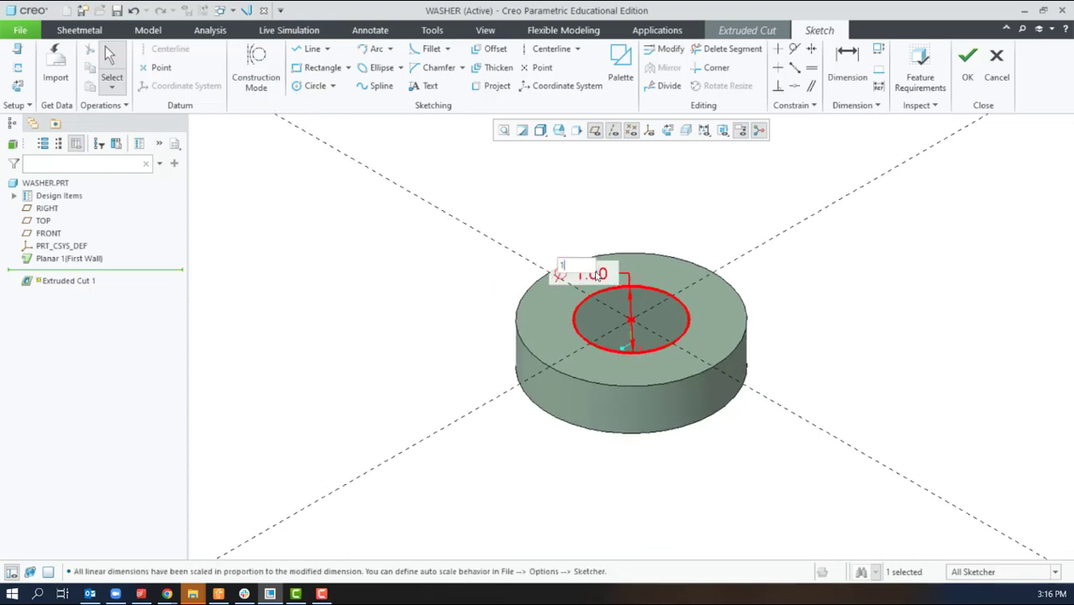
pyautogui.click(967, 61)
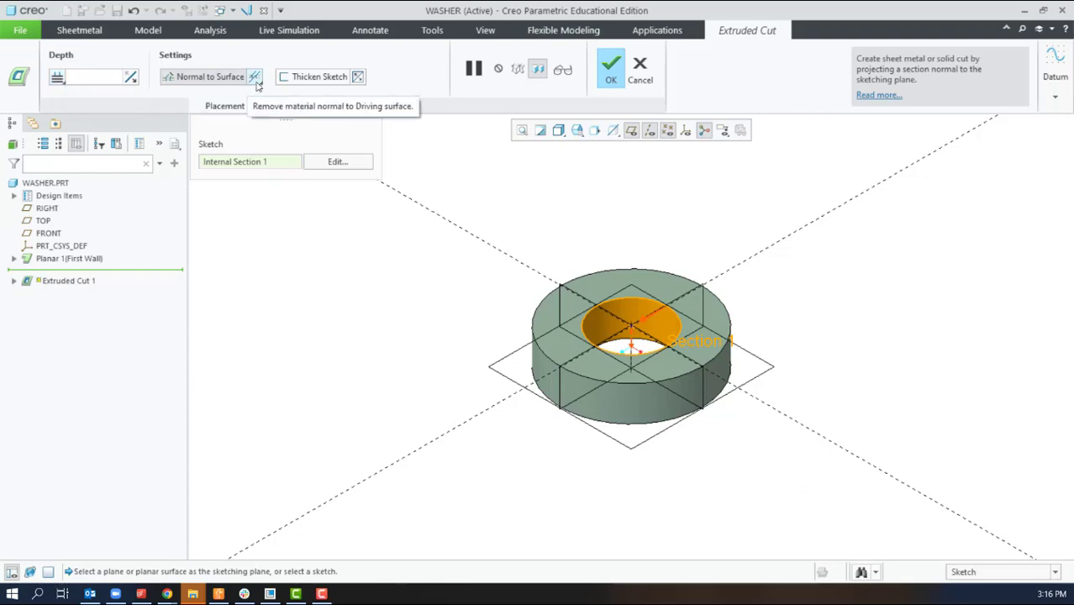
pyautogui.click(255, 80)
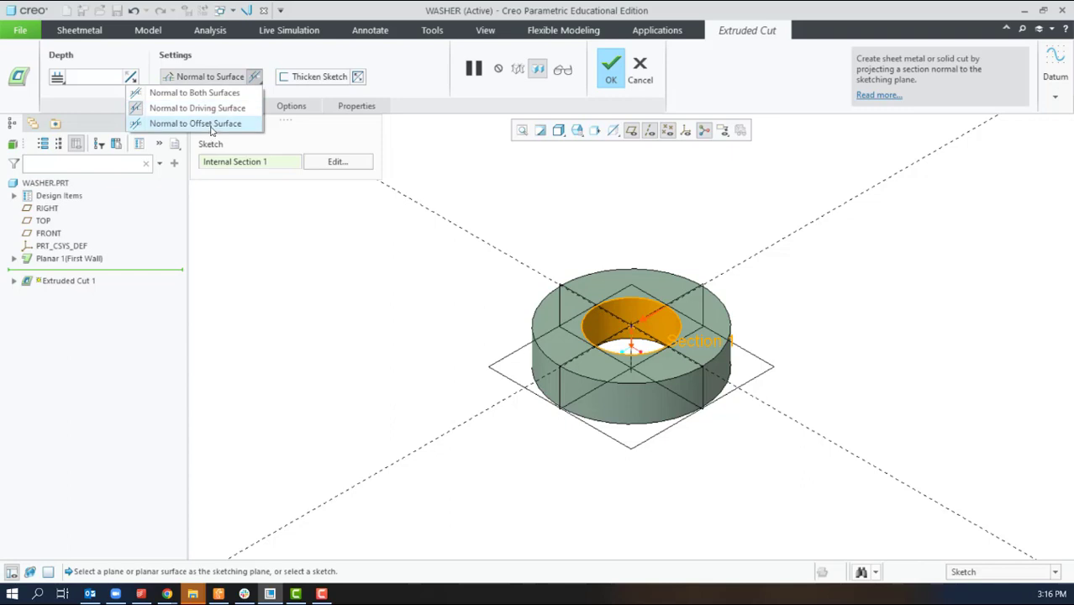
pyautogui.click(603, 87)
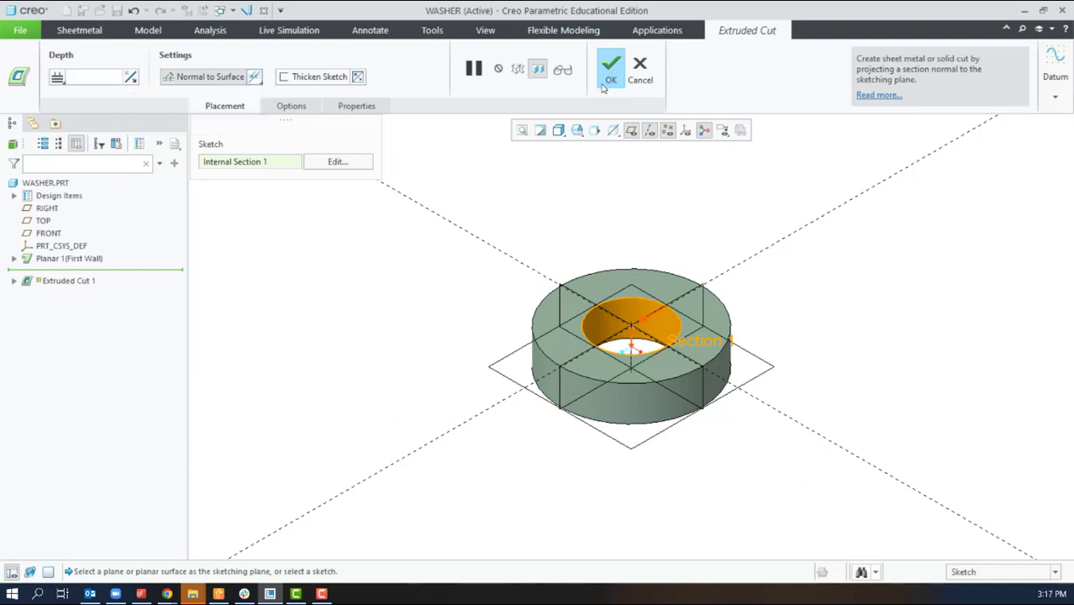
pyautogui.click(612, 74)
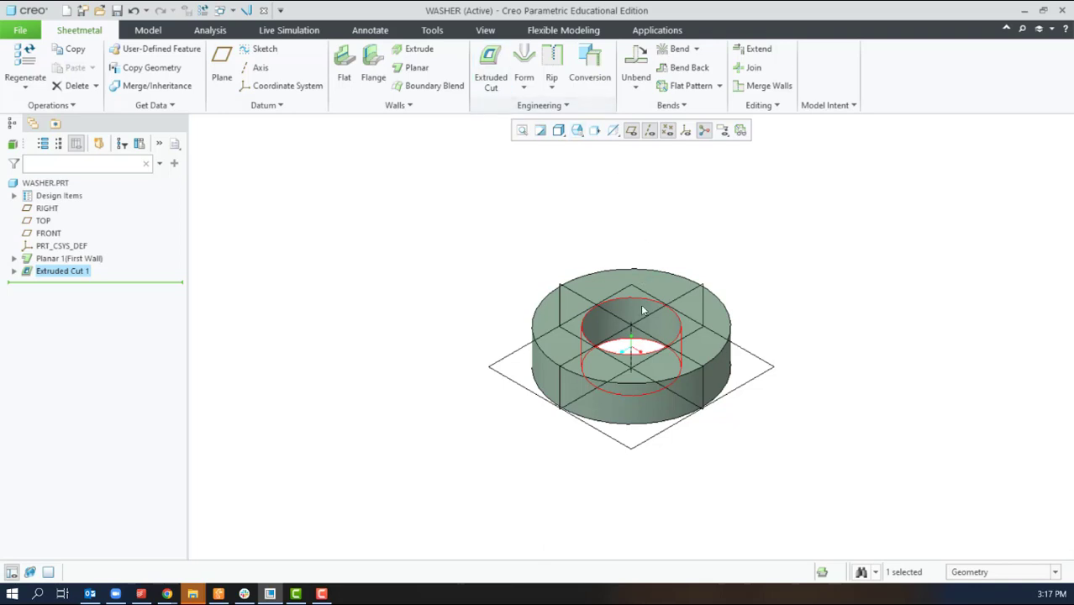
# Undo the planar wall and the extruded cut, leaving only the datum features.
pyautogui.click(540, 105)
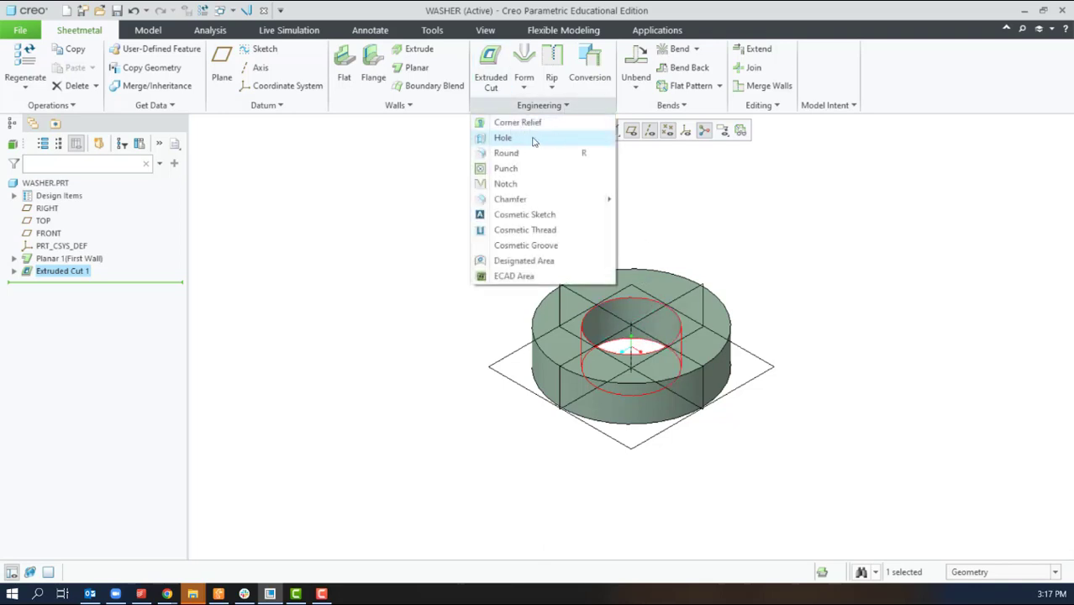
pyautogui.click(420, 161)
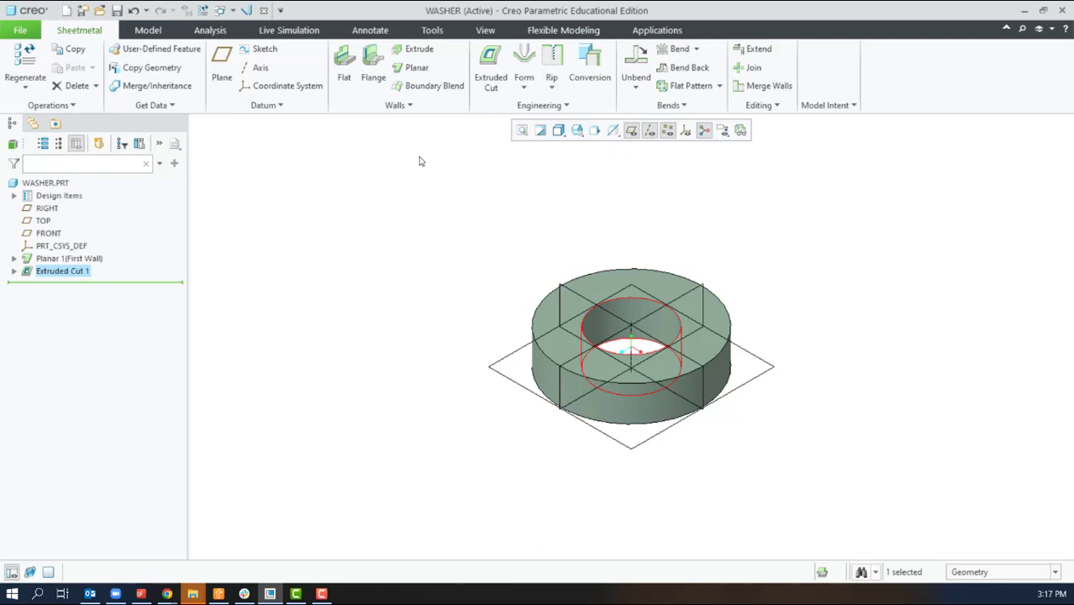
pyautogui.hotkey('ctrl', 'z')
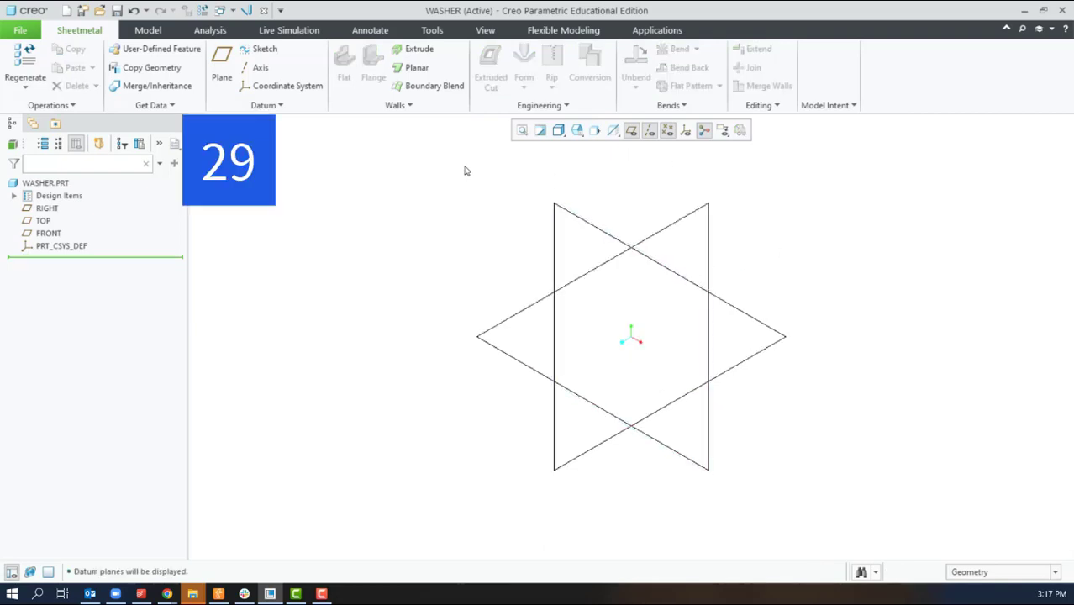
# Start an extruded first wall and set its depth to 0.50.
pyautogui.click(417, 51)
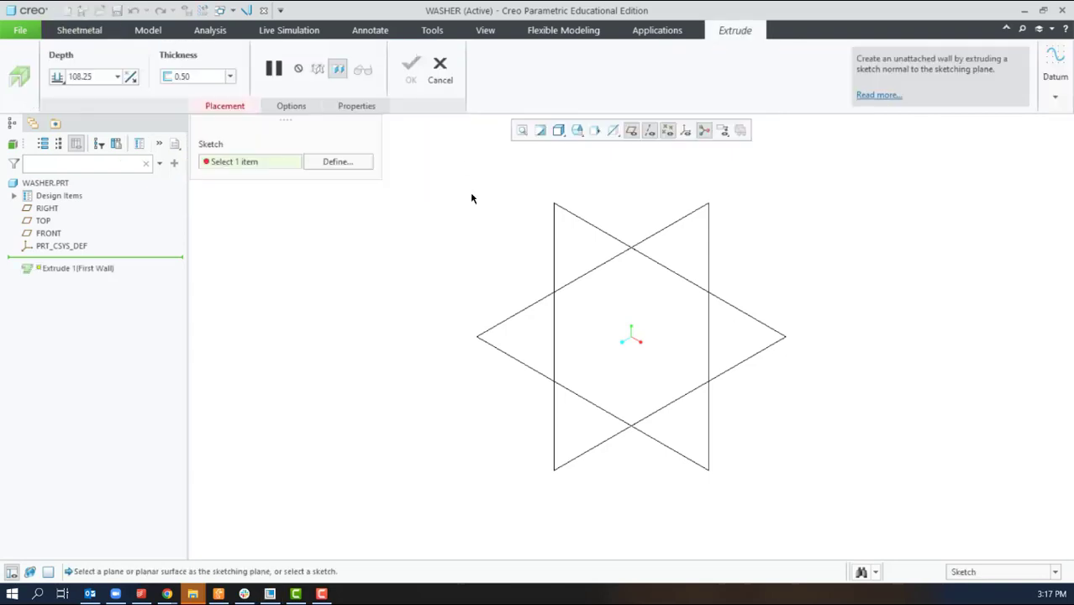
pyautogui.click(188, 77)
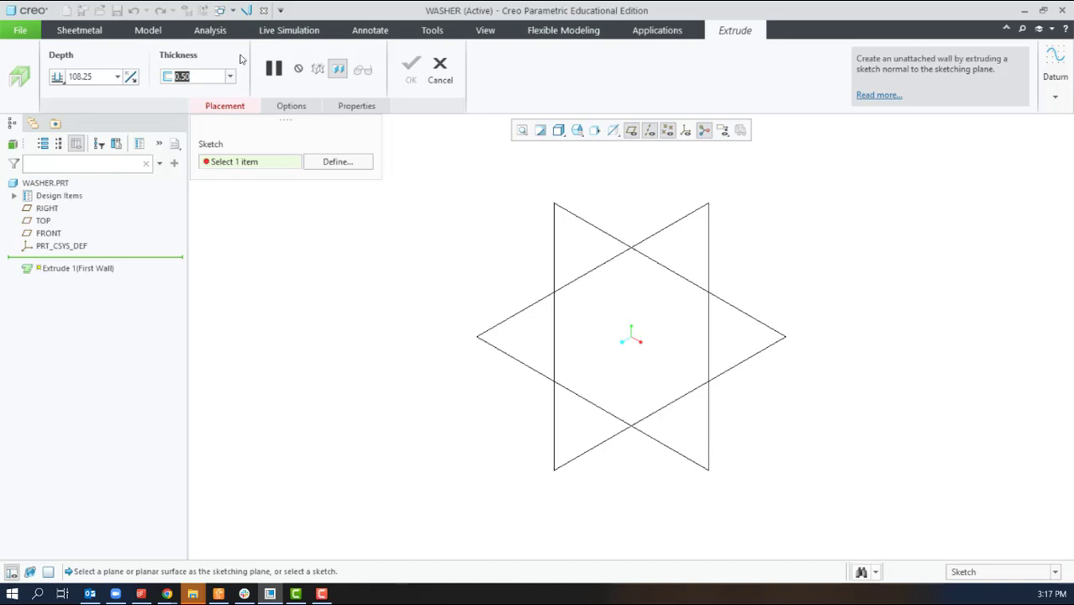
pyautogui.click(104, 73)
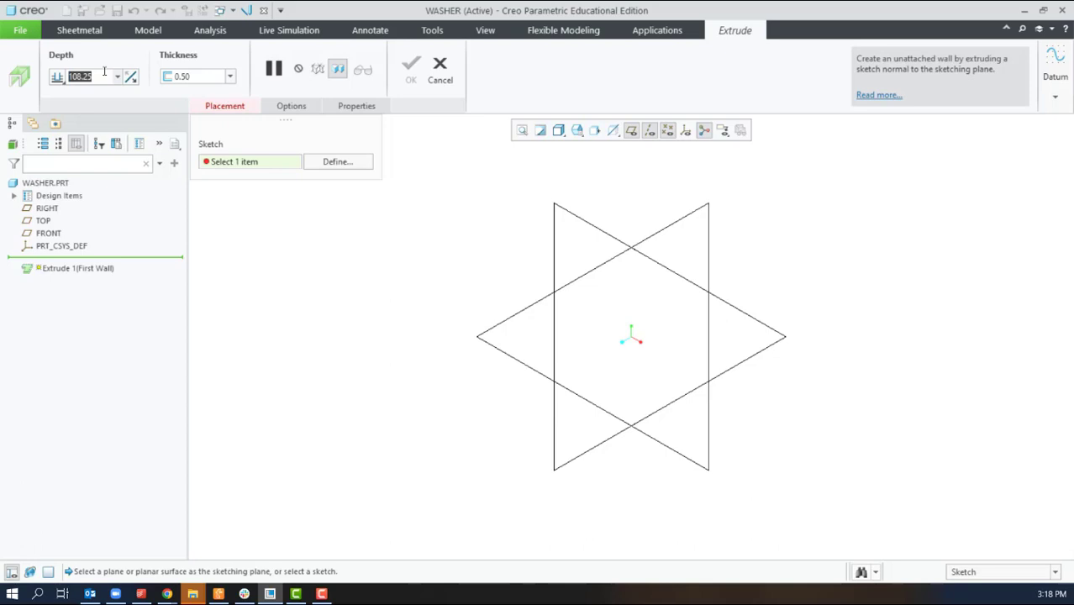
pyautogui.write('1')
pyautogui.write('5')
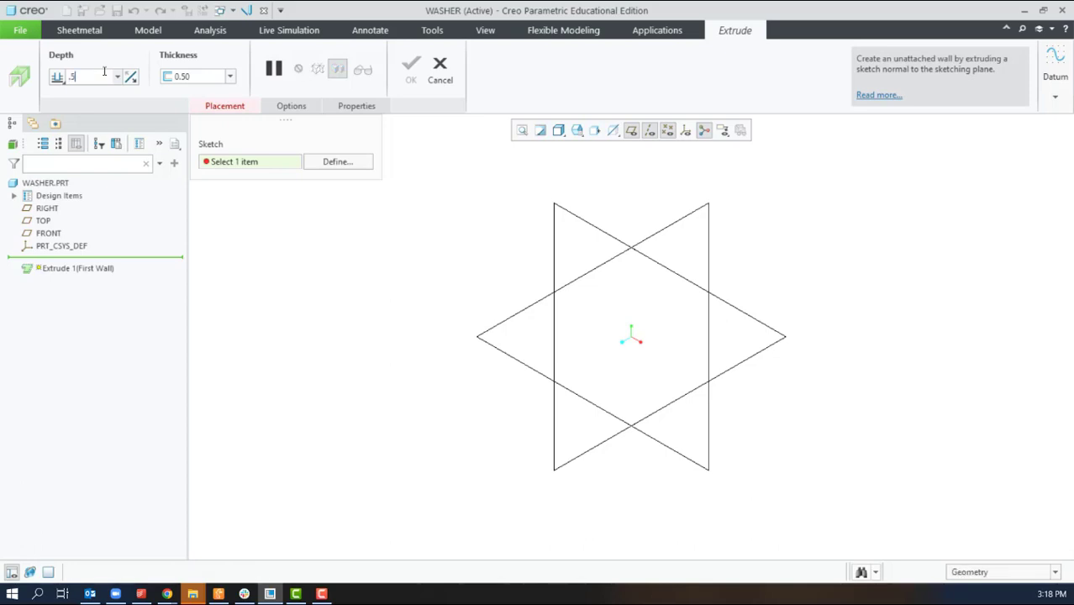
pyautogui.press('Return')
# On the TOP plane, sketch a 2.00-diameter circle at the origin and finish the sketch.
pyautogui.click(518, 314)
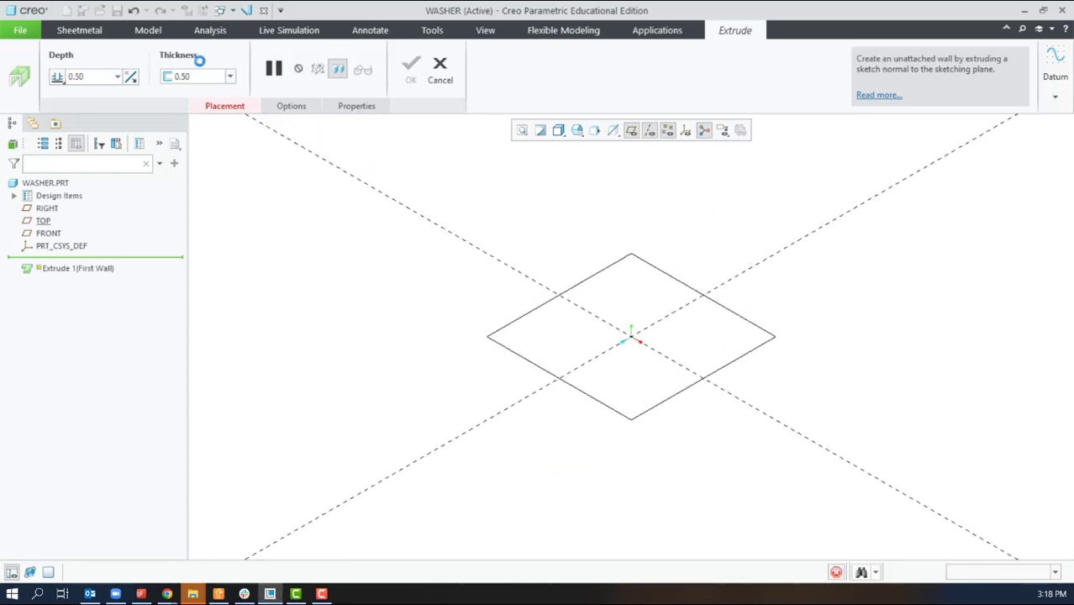
pyautogui.click(315, 86)
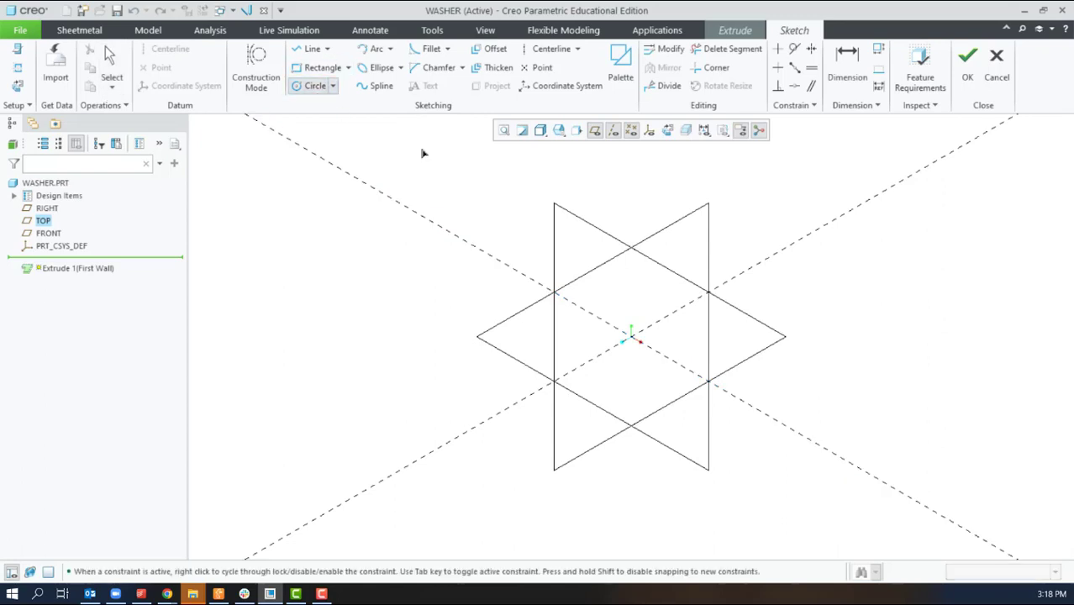
pyautogui.click(631, 337)
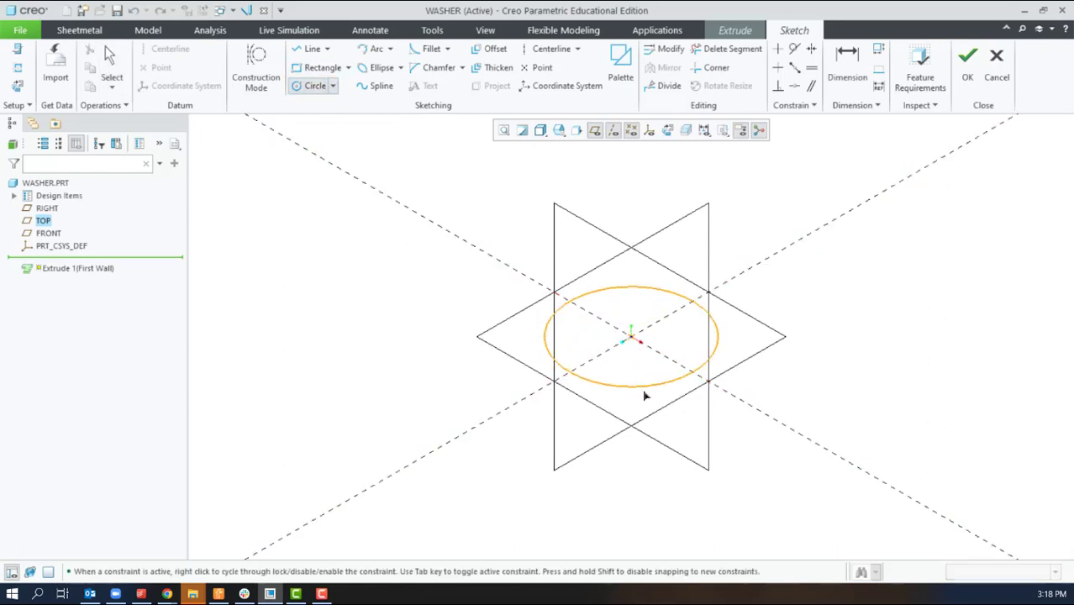
pyautogui.click(634, 394)
pyautogui.middleClick(694, 436)
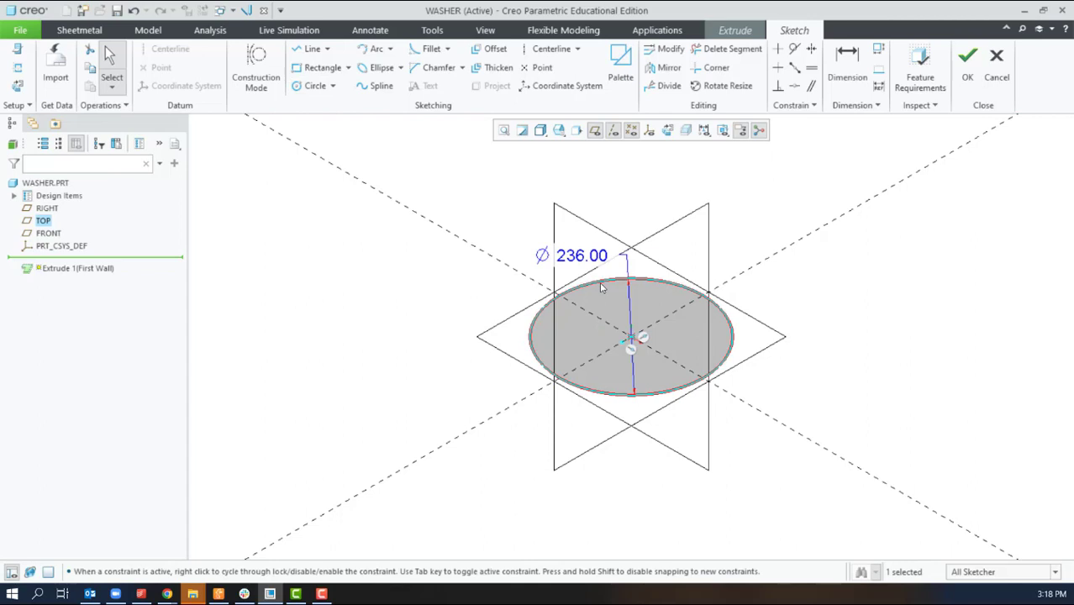
pyautogui.doubleClick(583, 257)
pyautogui.doubleClick(584, 257)
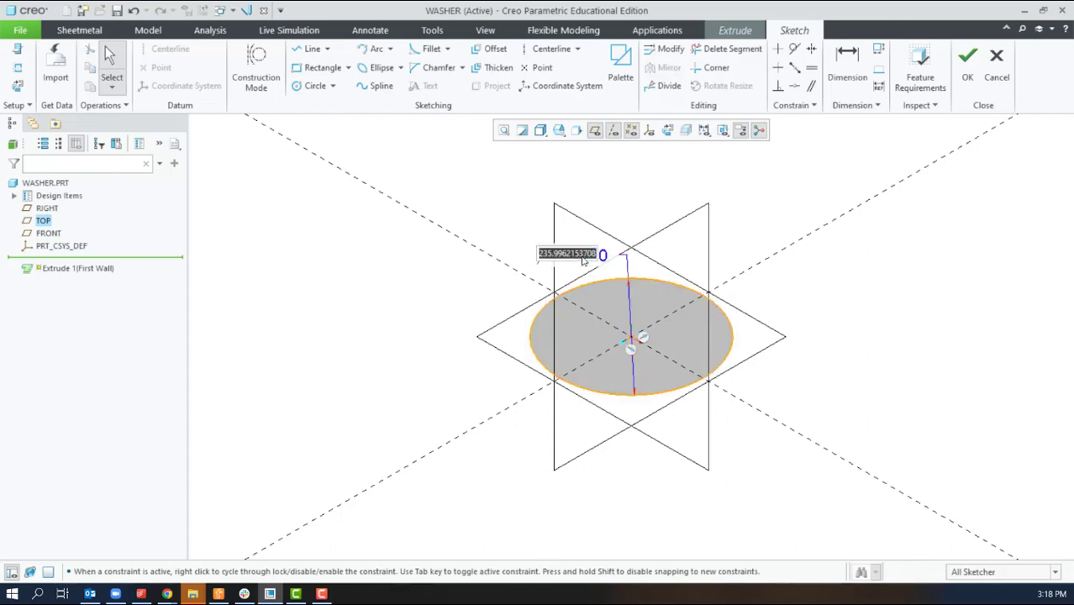
pyautogui.write('2')
pyautogui.press('Return')
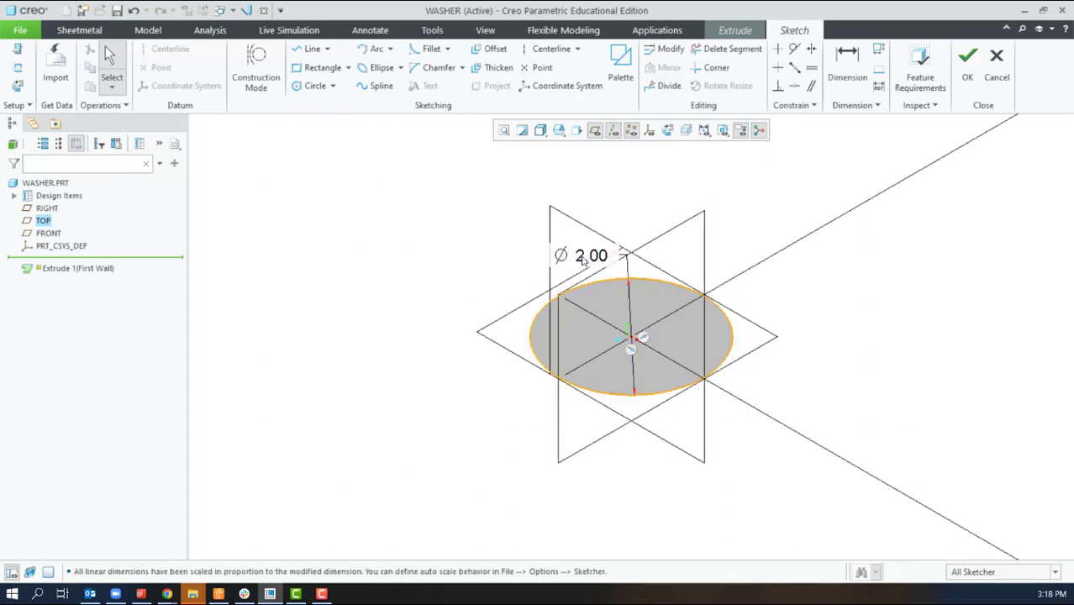
pyautogui.click(968, 57)
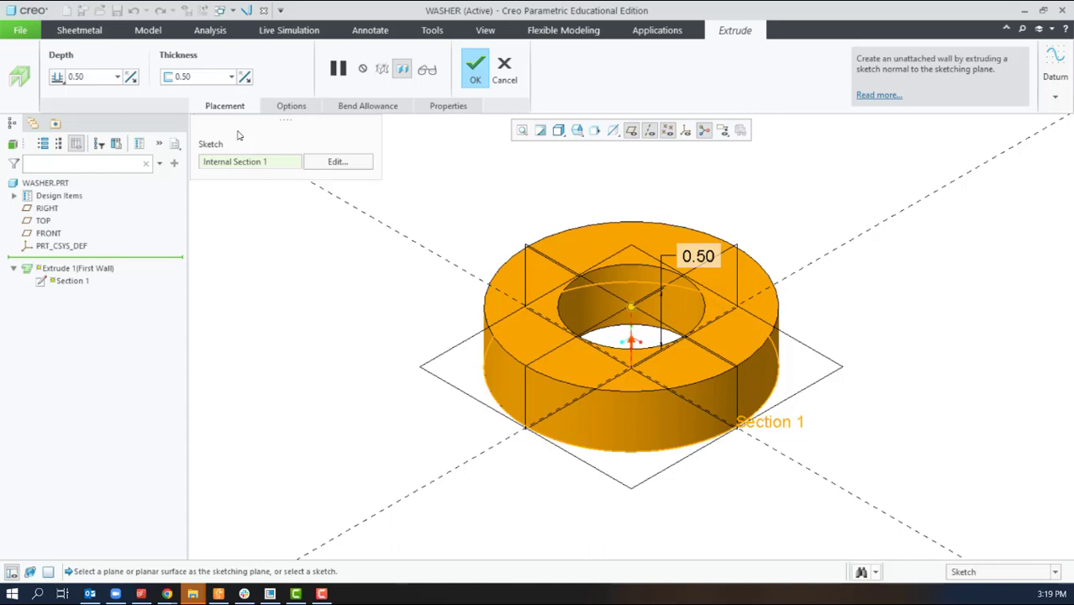
# Confirm the 0.50 thickness, complete Extrude 1, and orbit to inspect the washer.
pyautogui.click(182, 76)
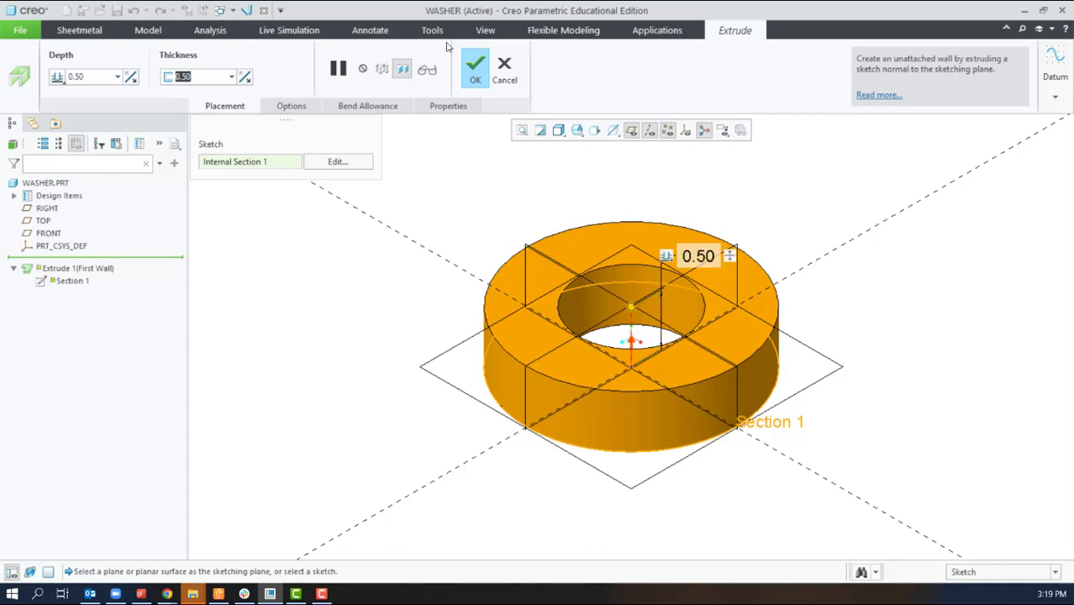
pyautogui.click(476, 74)
pyautogui.moveTo(460, 250); pyautogui.dragTo(450, 309, button='middle')
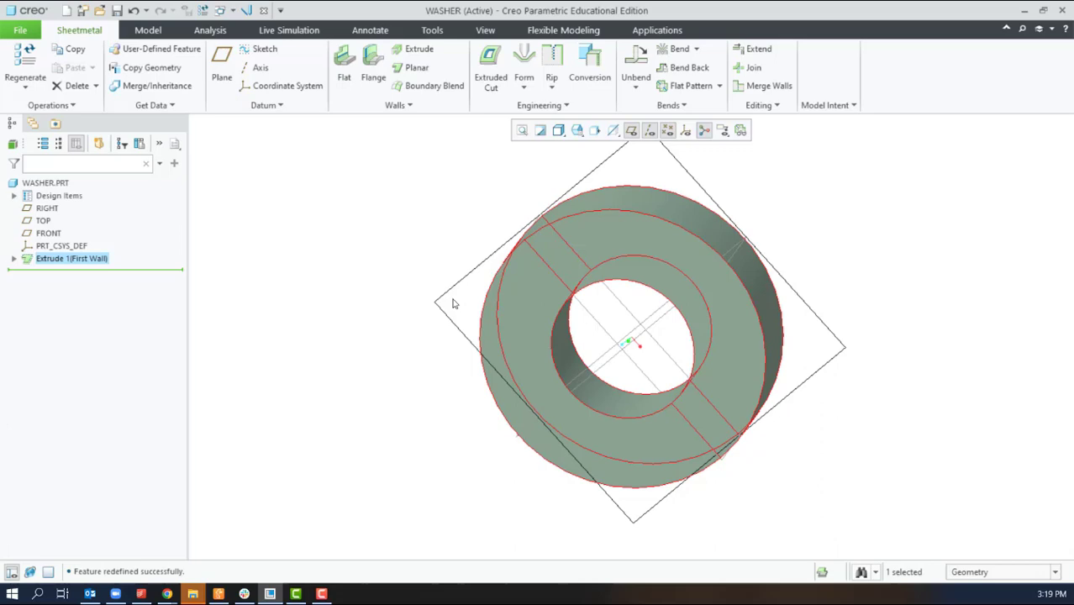
pyautogui.moveTo(573, 410)
pyautogui.mouseDown(button='middle')
pyautogui.moveTo(590, 331)
pyautogui.moveTo(580, 386)
pyautogui.moveTo(470, 352)
pyautogui.moveTo(437, 324)
pyautogui.mouseUp(button='middle')
# Roll back before Extrude 1 and start a 0.50-thick revolved wall sketched on FRONT.
pyautogui.click(422, 258)
pyautogui.hotkey('ctrl', 'd')
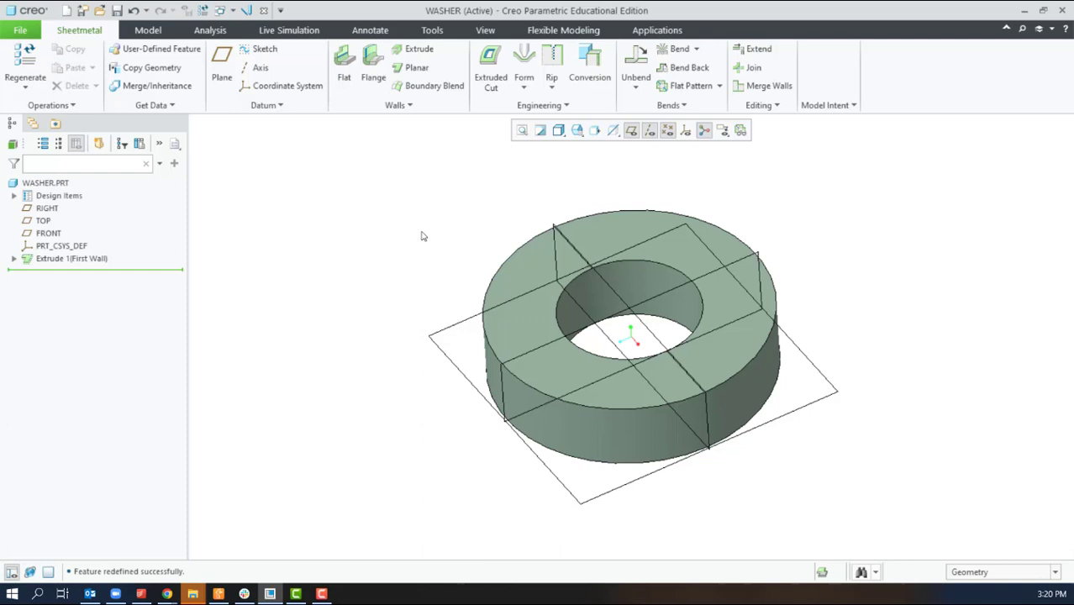
pyautogui.moveTo(69, 268); pyautogui.dragTo(69, 255)
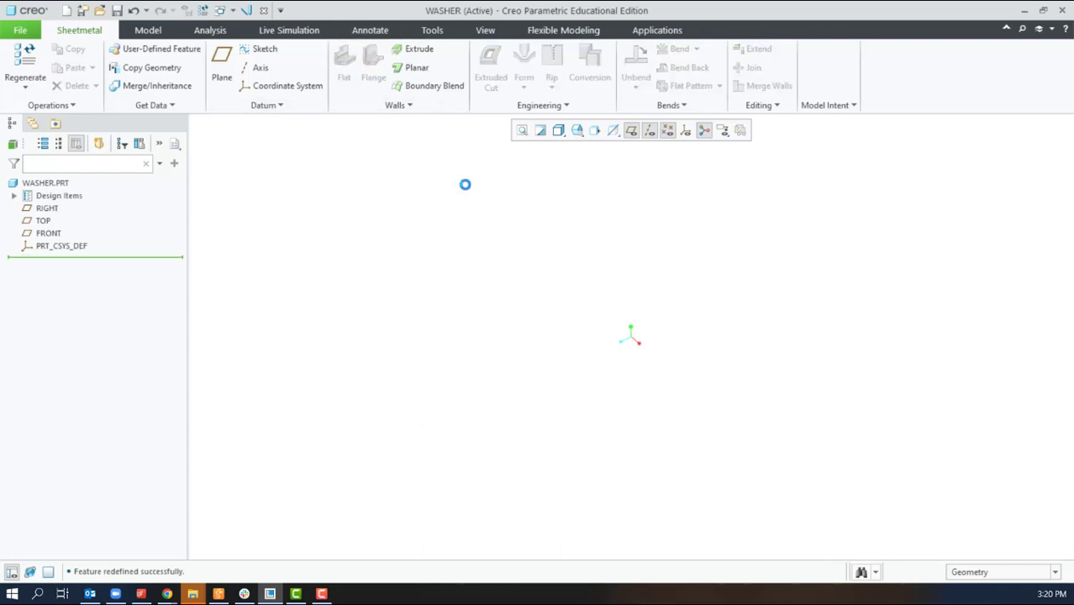
pyautogui.click(410, 105)
pyautogui.click(367, 137)
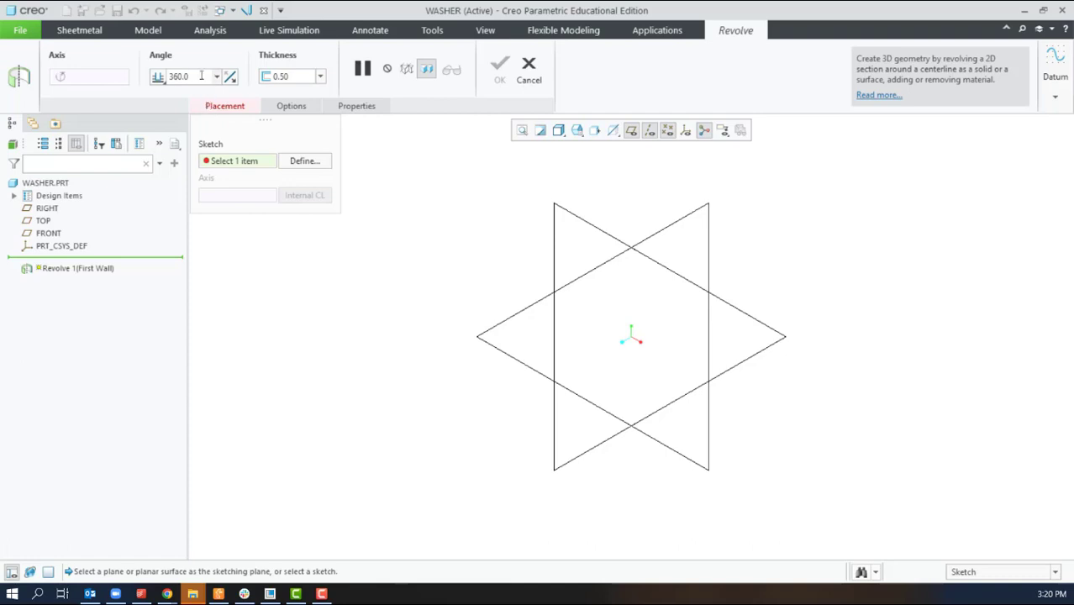
pyautogui.doubleClick(290, 76)
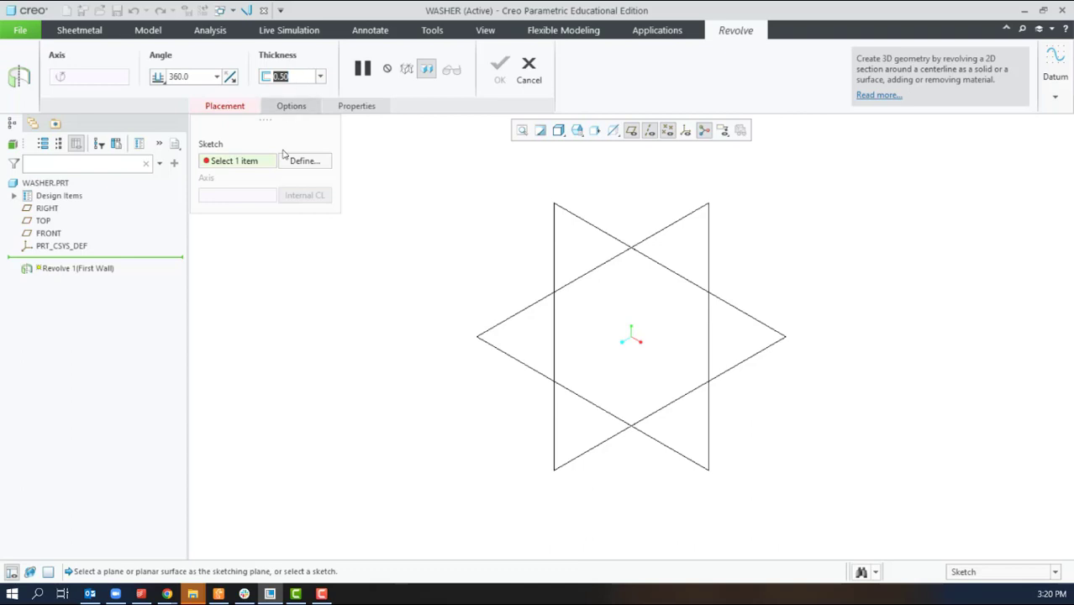
pyautogui.click(593, 227)
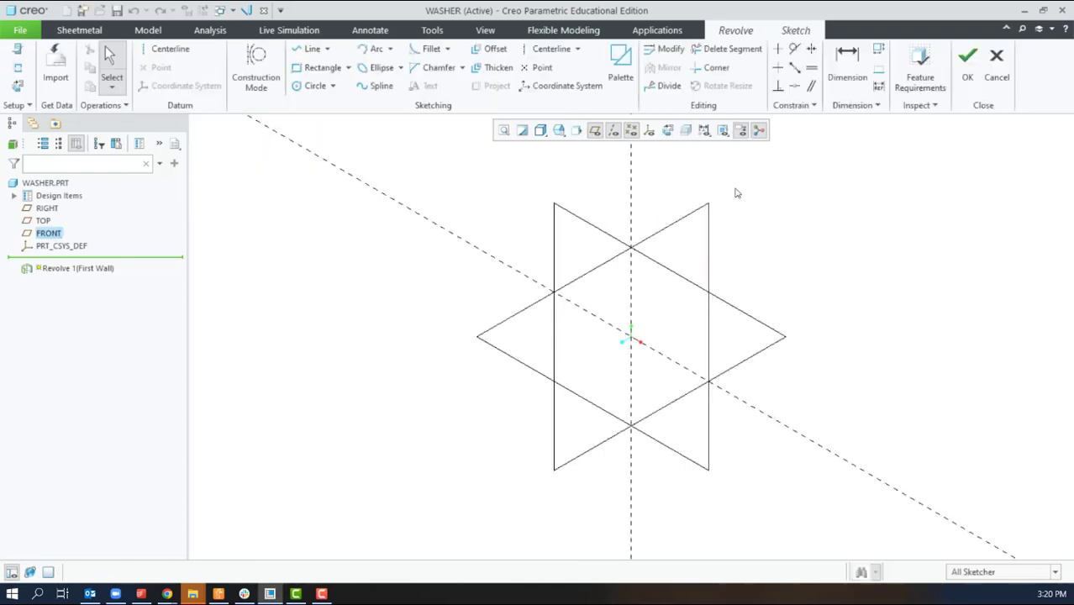
# Draw a vertical centerline through the origin and a vertical profile line beside it.
pyautogui.click(667, 130)
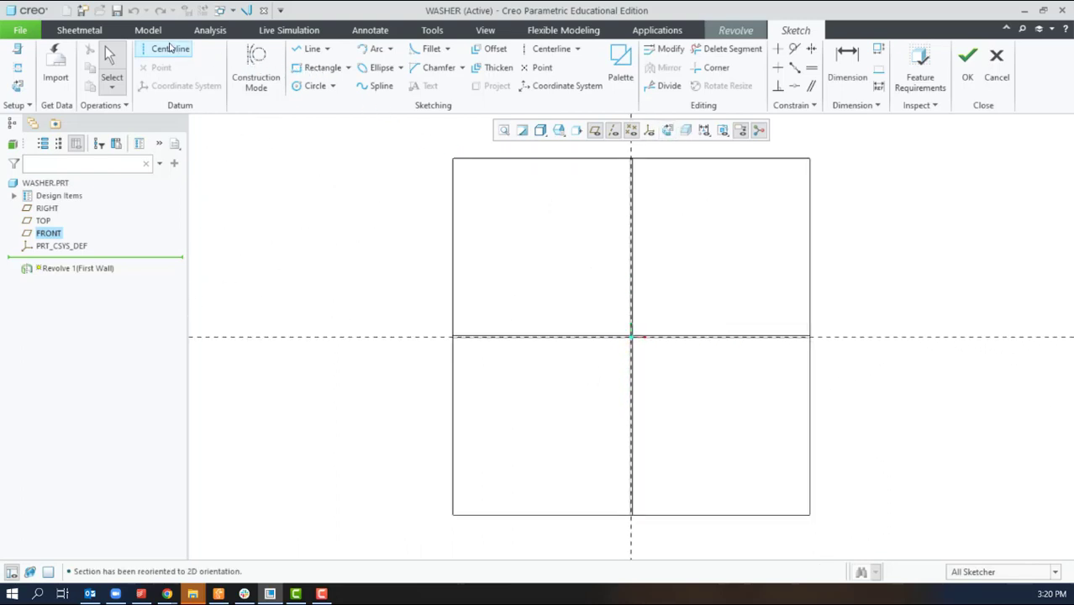
pyautogui.click(168, 50)
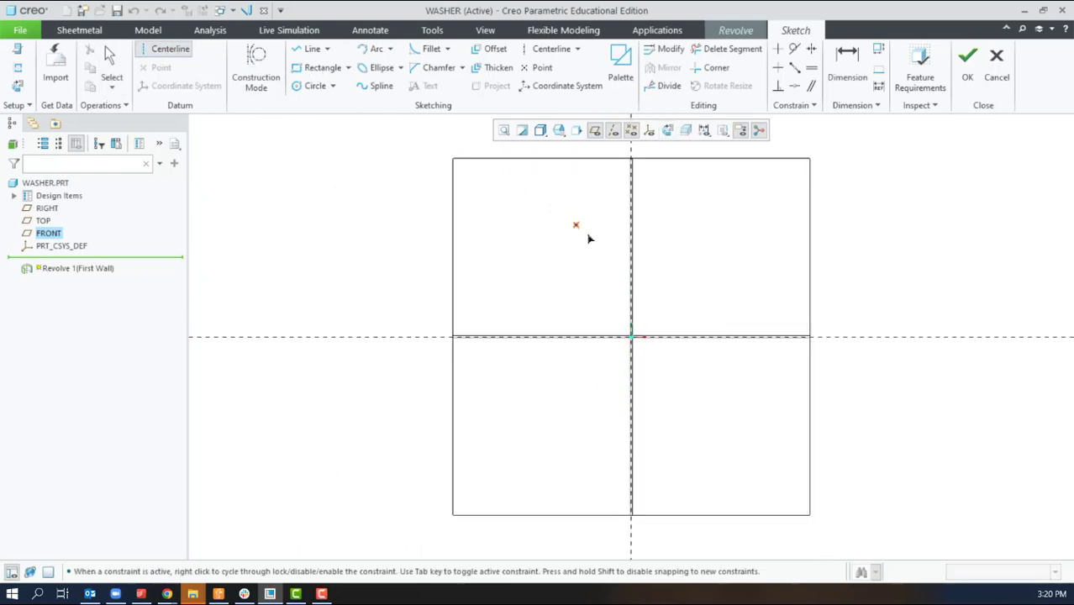
pyautogui.click(633, 242)
pyautogui.click(645, 273)
pyautogui.middleClick(690, 296)
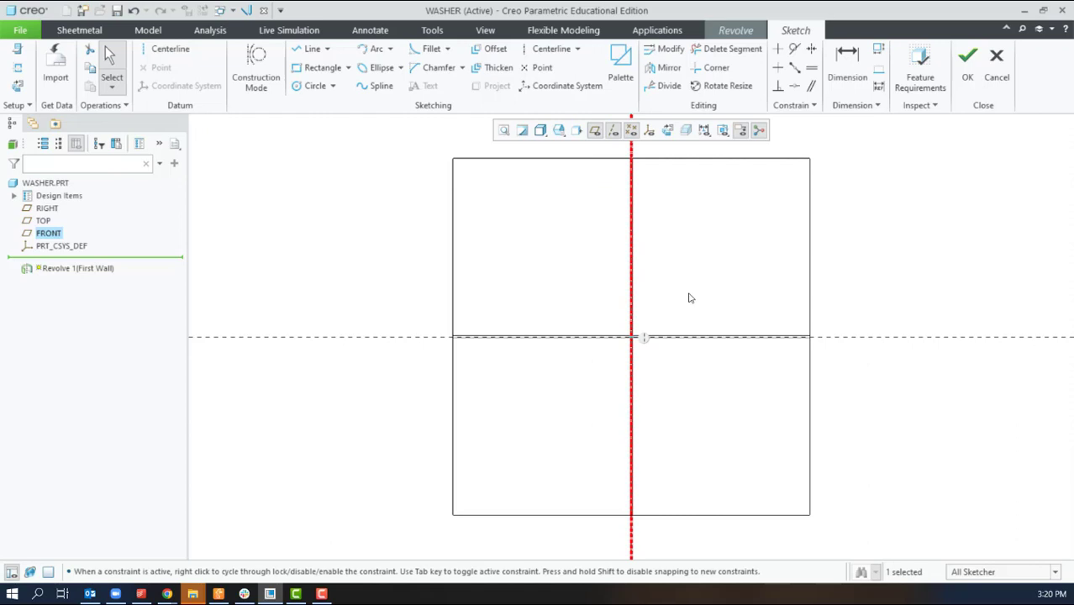
pyautogui.click(310, 49)
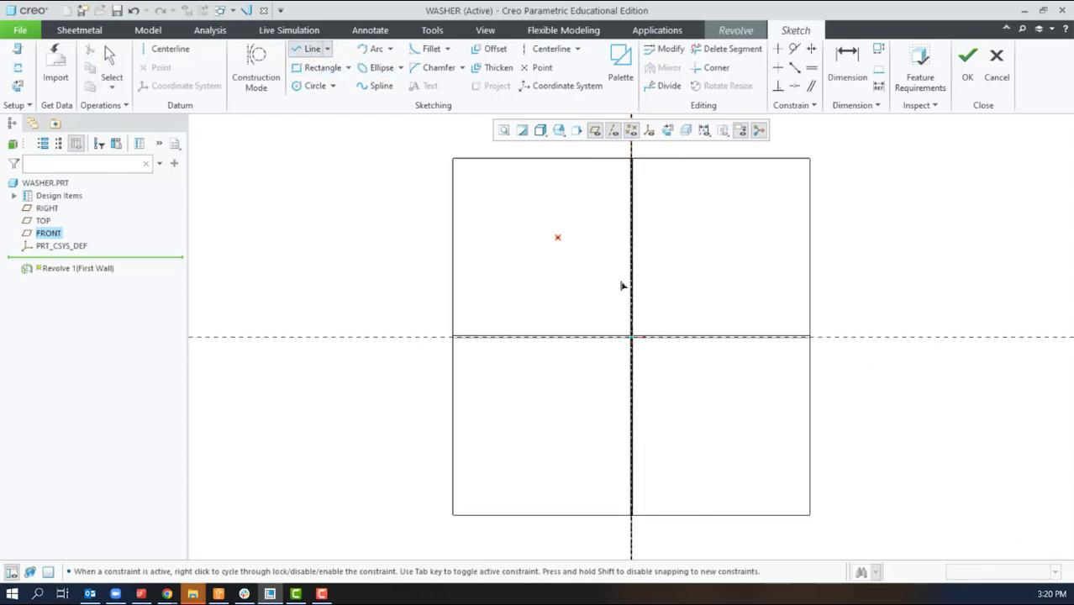
pyautogui.click(704, 338)
pyautogui.click(704, 284)
pyautogui.middleClick(714, 326)
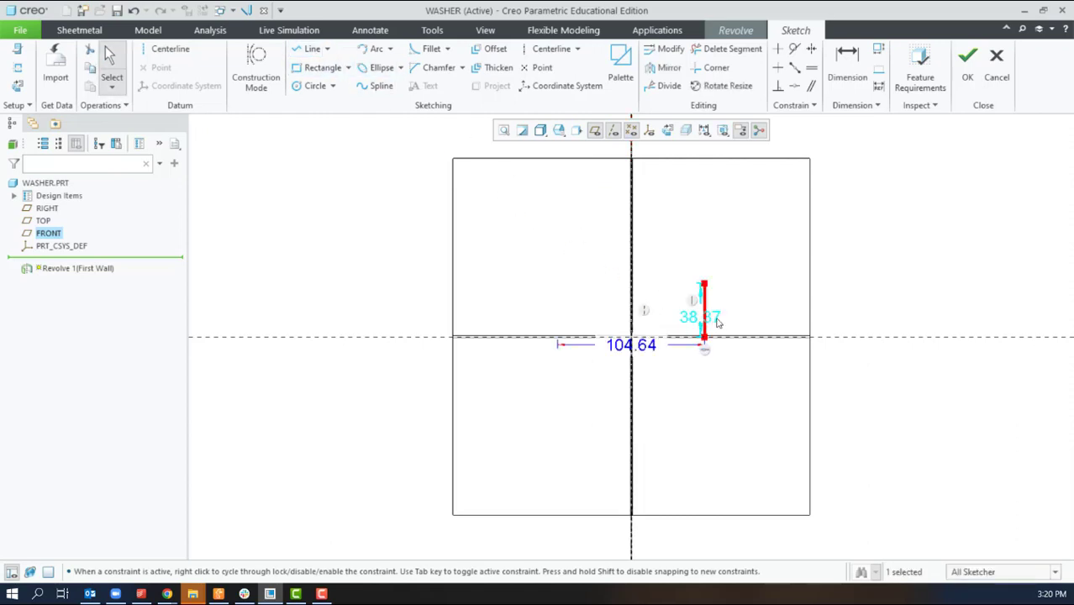
# Dimension the profile line 0.50 long and 1.00 from the axis, then finish the sketch.
pyautogui.click(714, 323)
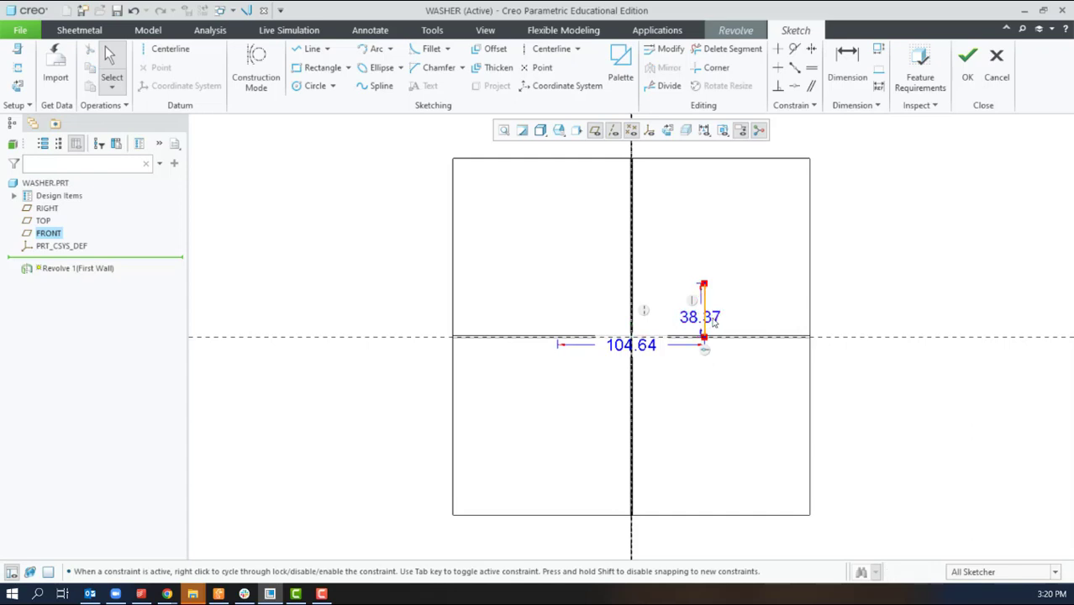
pyautogui.doubleClick(718, 318)
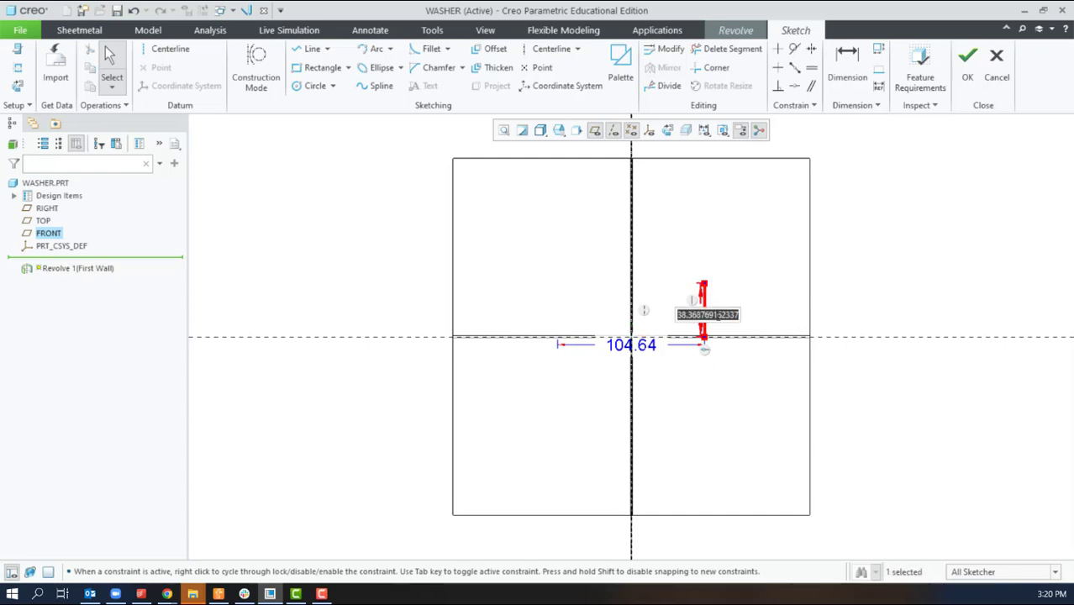
pyautogui.press('BackSpace')
pyautogui.write('5')
pyautogui.press('Return')
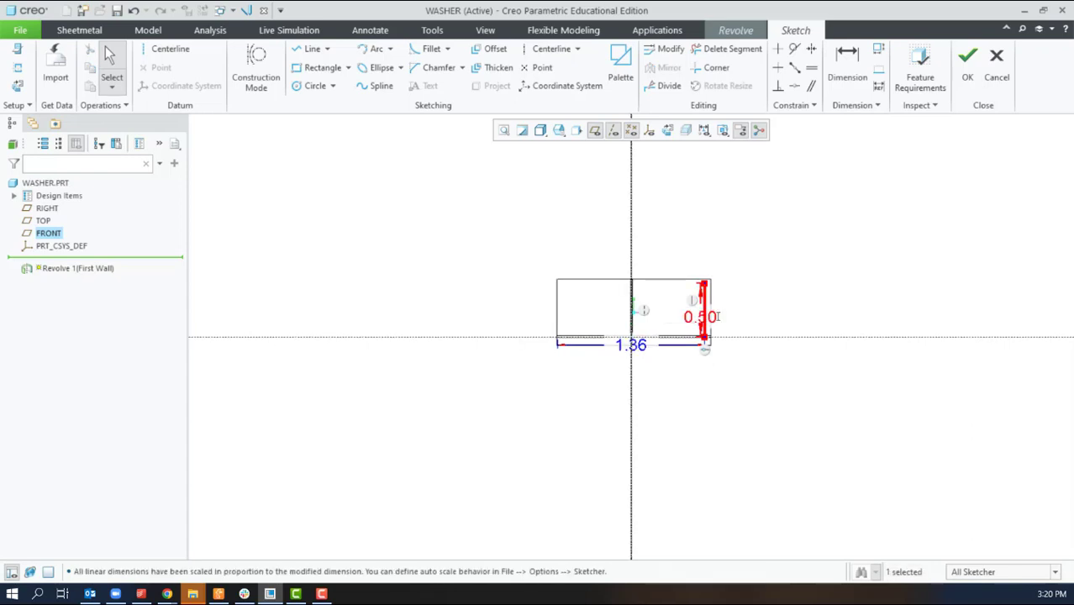
pyautogui.doubleClick(642, 344)
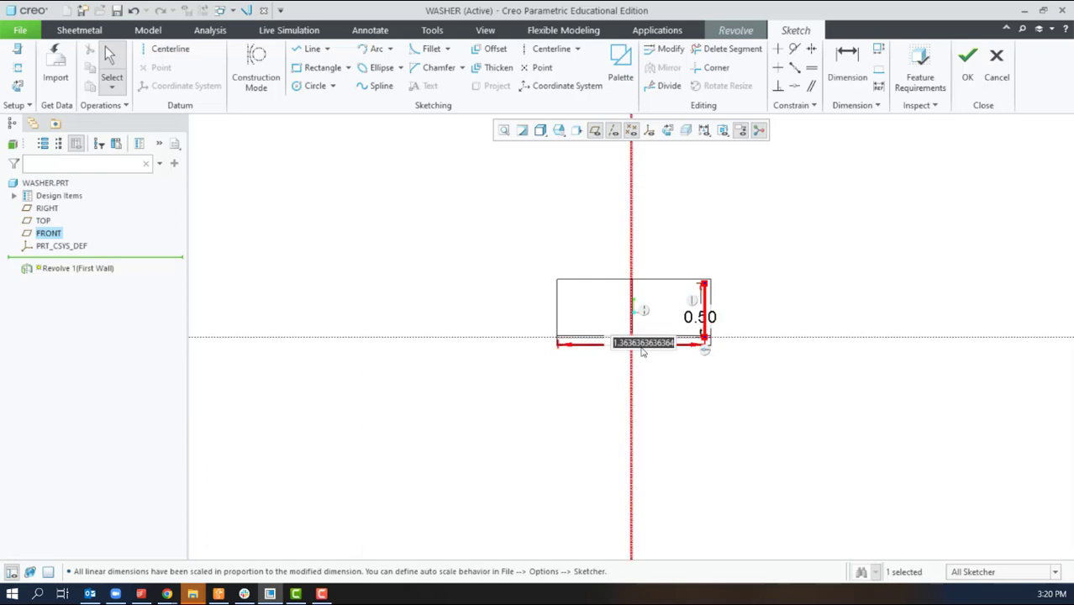
pyautogui.write('1')
pyautogui.press('Return')
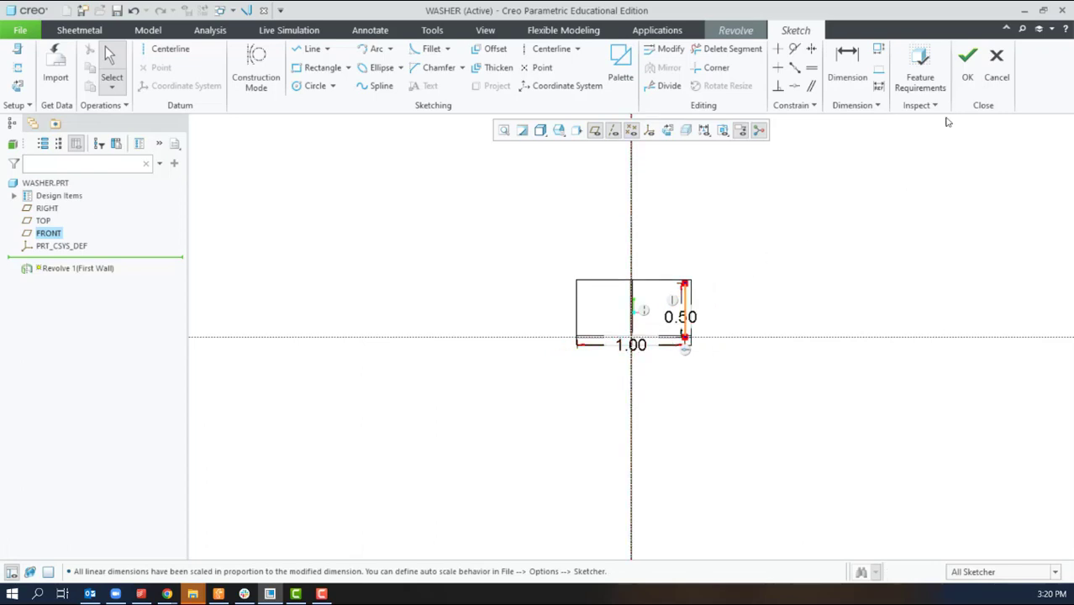
pyautogui.click(967, 57)
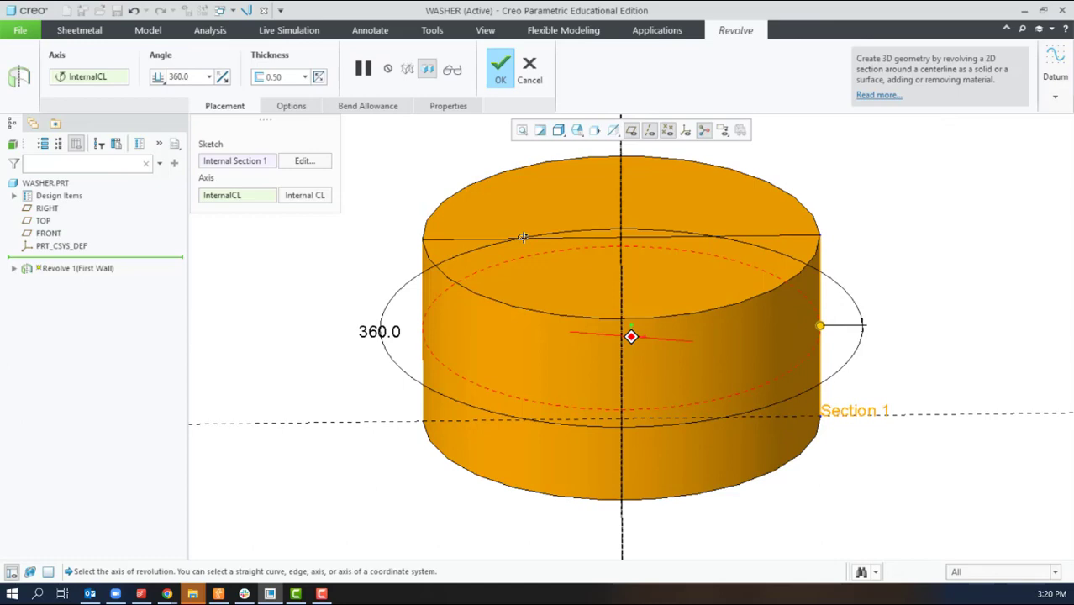
# Flip the wall thickness outward to open the centre hole and complete Revolve 1.
pyautogui.click(318, 76)
pyautogui.scroll(-5, 494, 351)
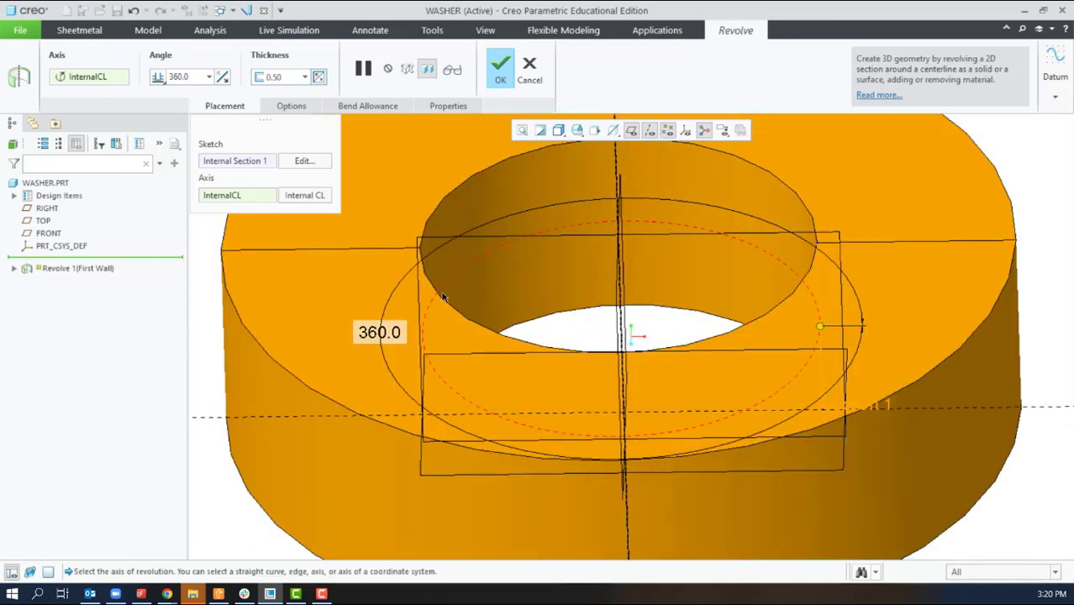
pyautogui.moveTo(495, 352); pyautogui.dragTo(578, 425, button='middle')
pyautogui.scroll(3, 579, 448)
pyautogui.hotkey('ctrl', 'd')
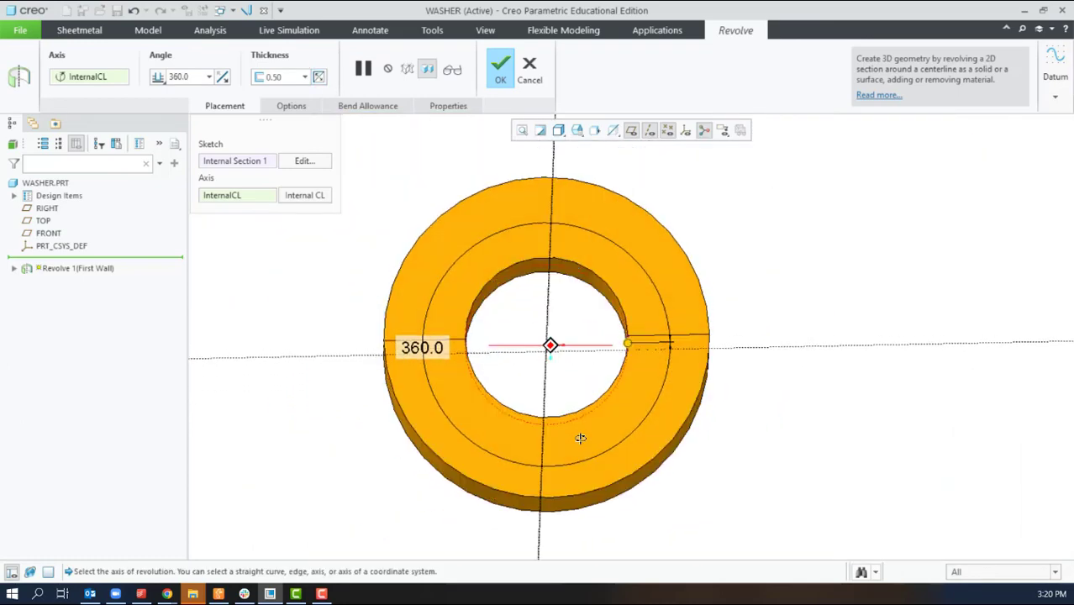
pyautogui.click(500, 69)
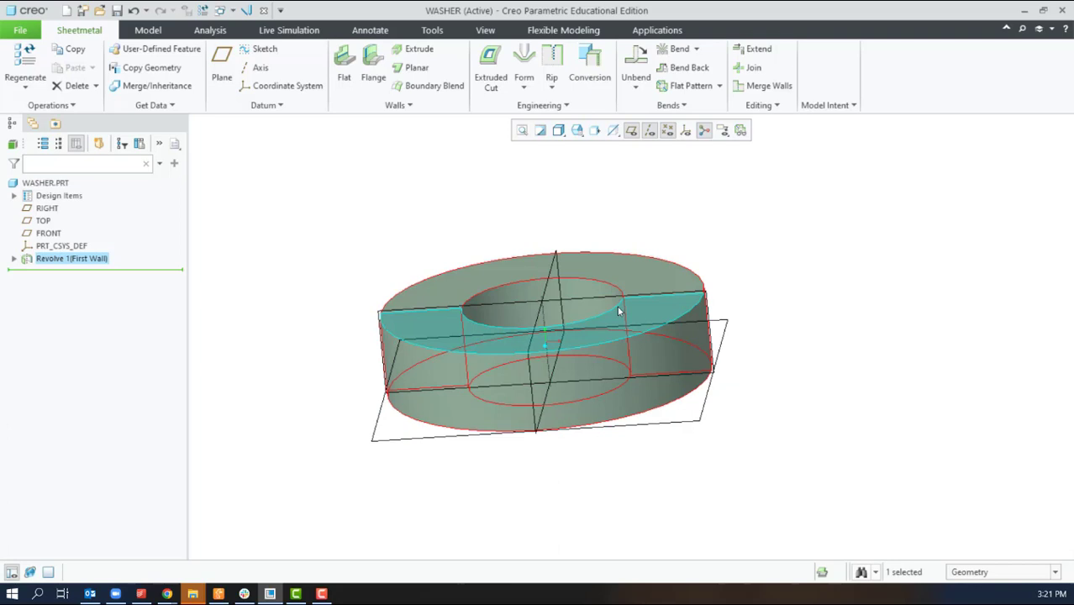
pyautogui.click(286, 269)
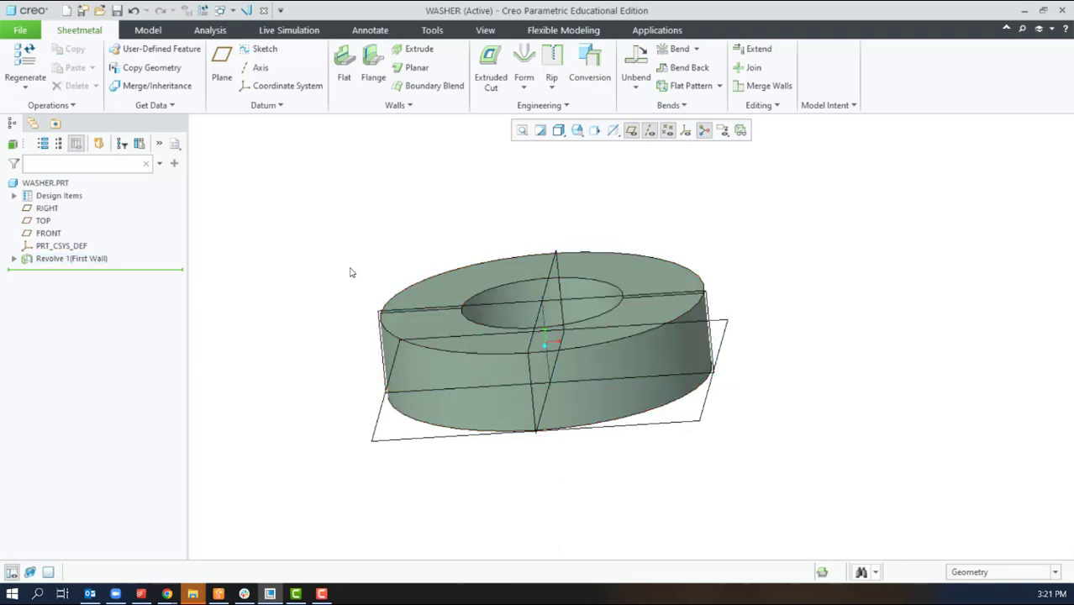
pyautogui.moveTo(349, 271); pyautogui.dragTo(314, 281, button='middle')
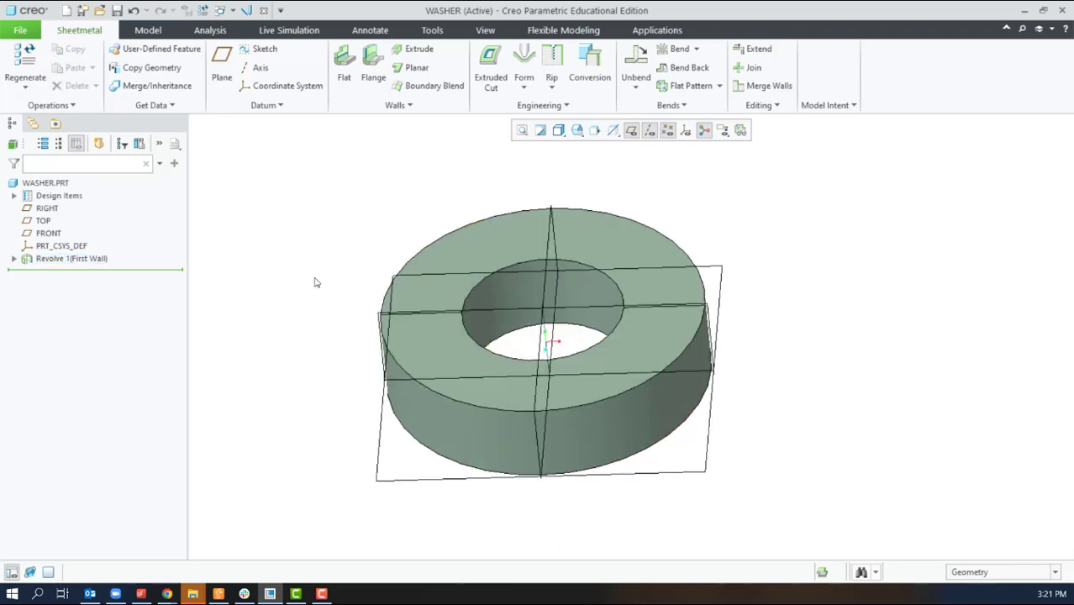
pyautogui.click(409, 107)
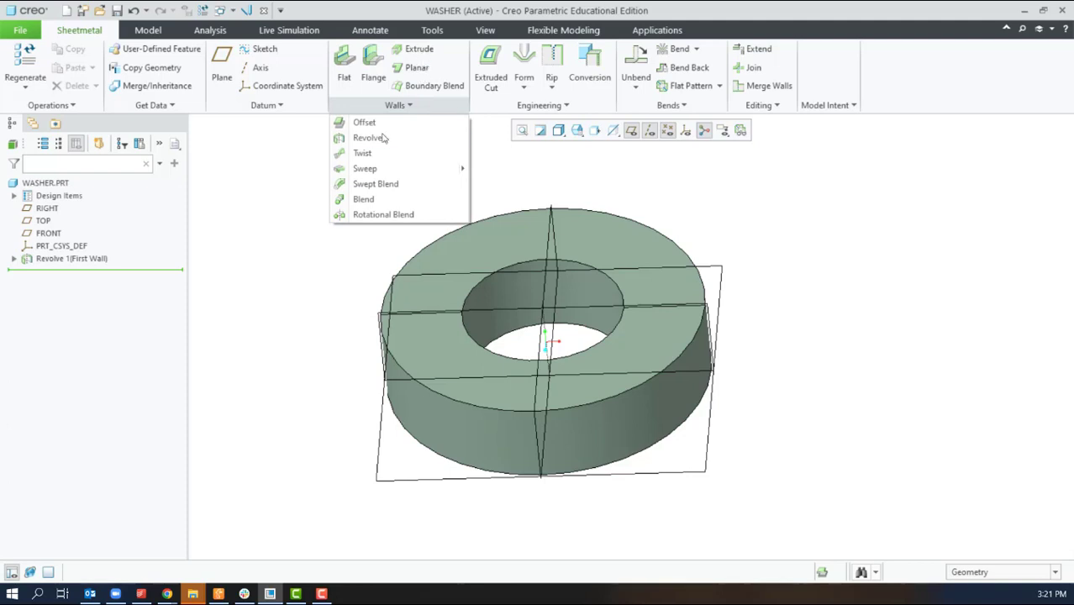
pyautogui.click(291, 176)
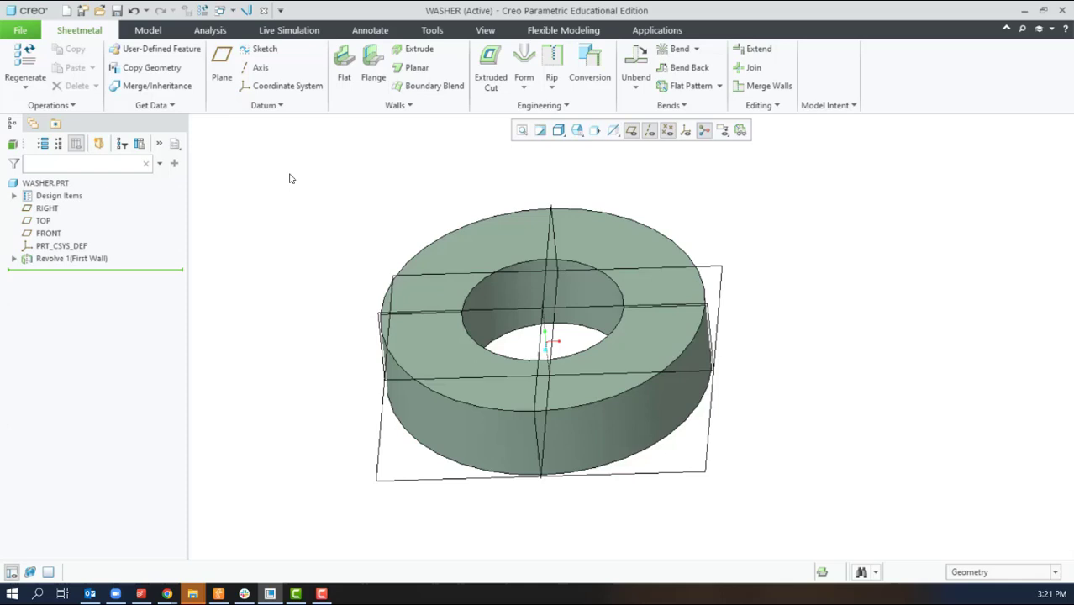